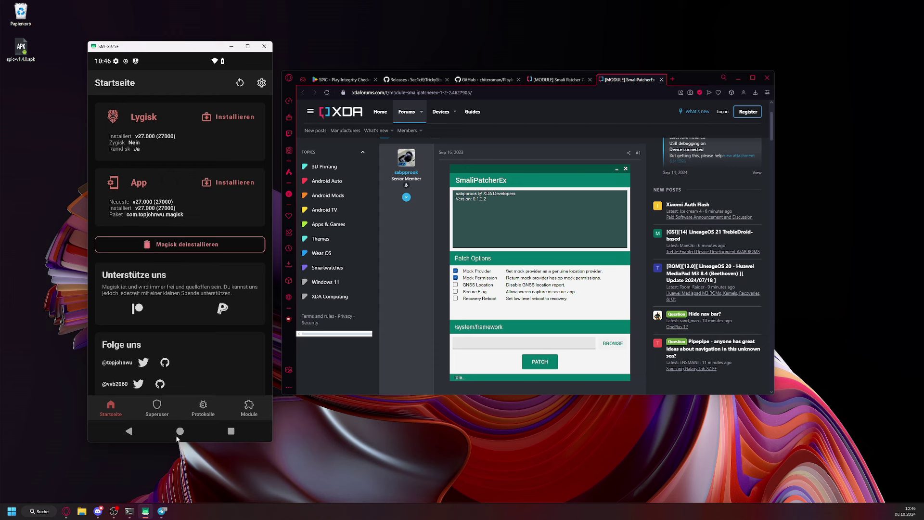
Review the Magisk app's module list and its Zygisk settings on the phone, and return to the home screen
click(245, 410)
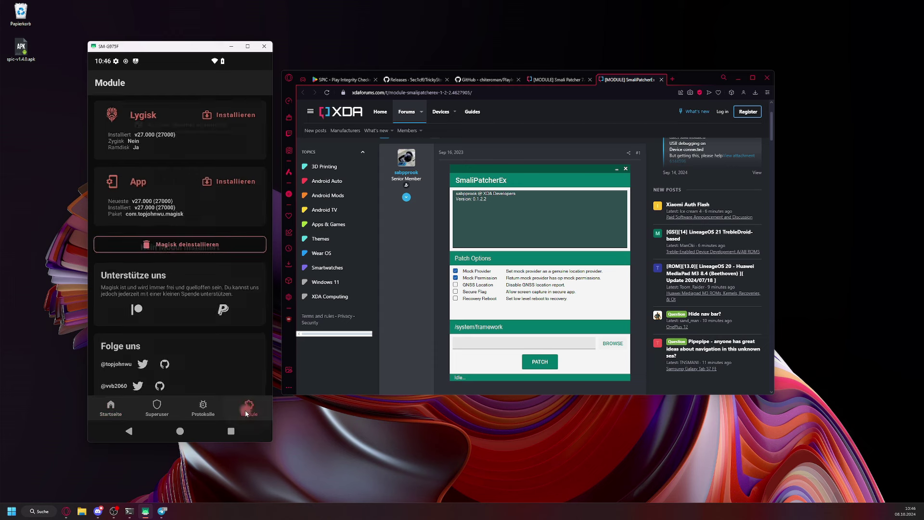
click(130, 430)
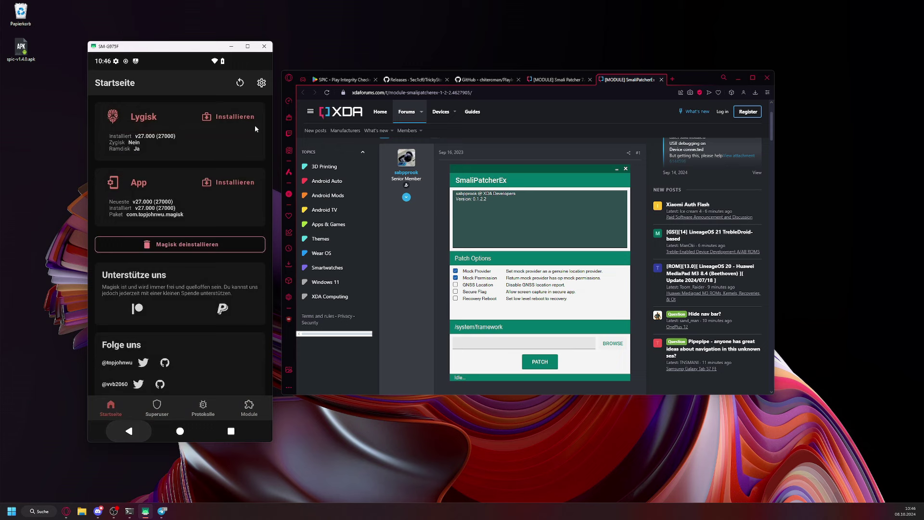
click(262, 81)
drag(186, 345, 144, 242)
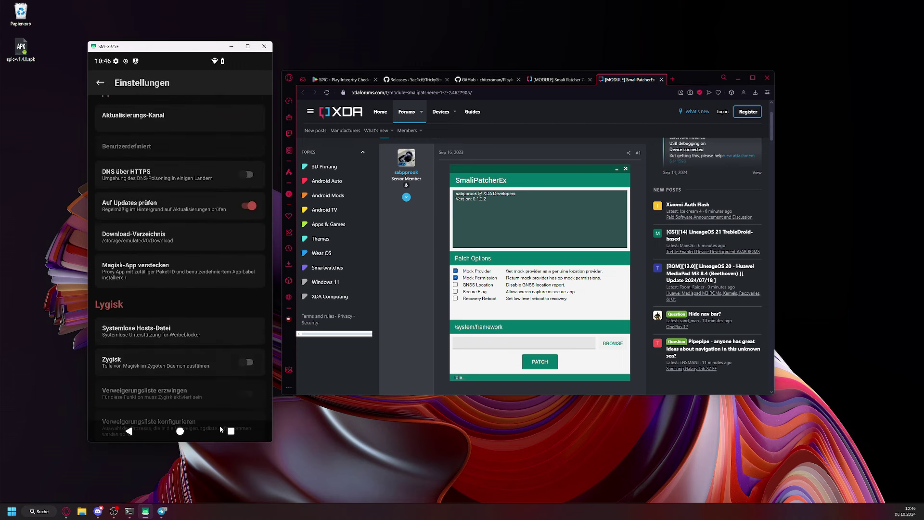
click(130, 431)
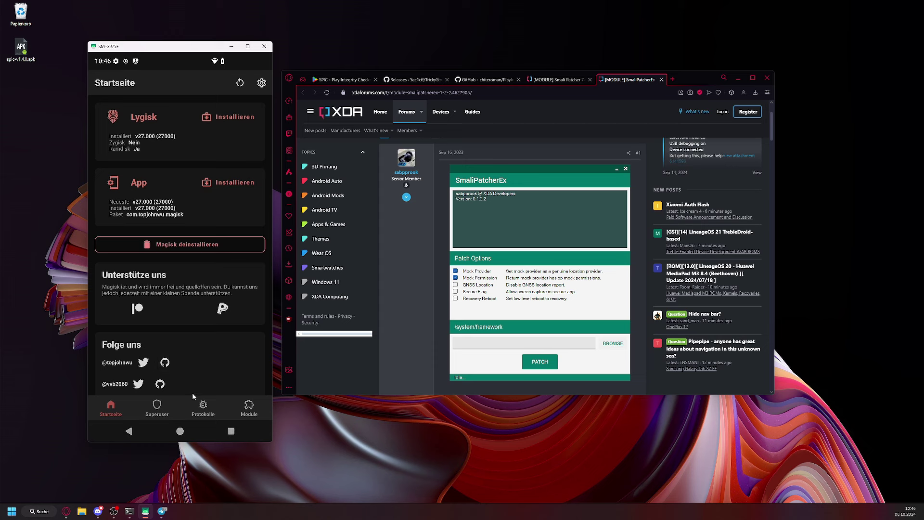
click(180, 431)
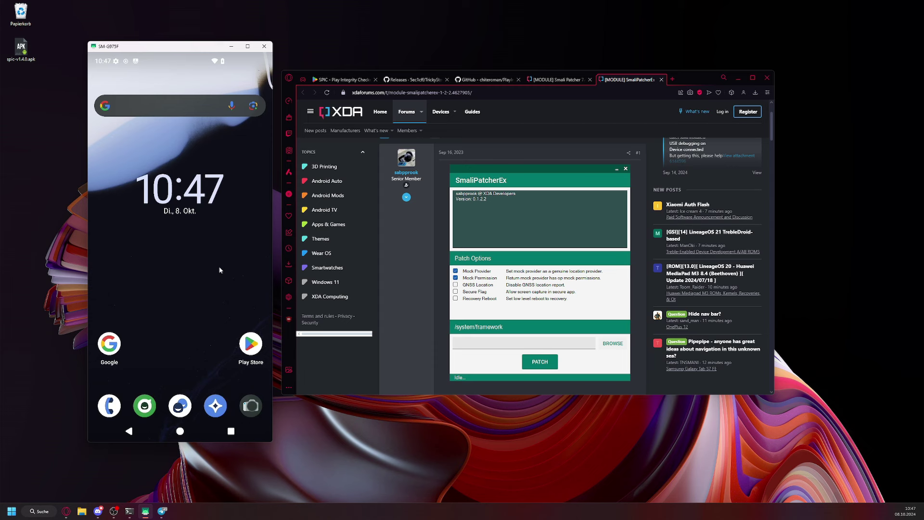
Check the SPIC - Play Integrity Checker store page, install spic-v1.4.0.apk on the phone and launch the app
drag(219, 267, 204, 135)
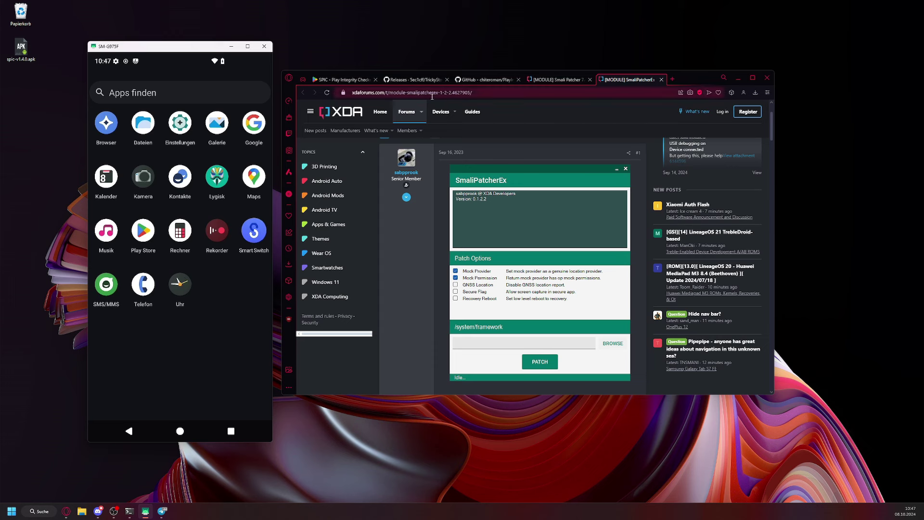
click(330, 81)
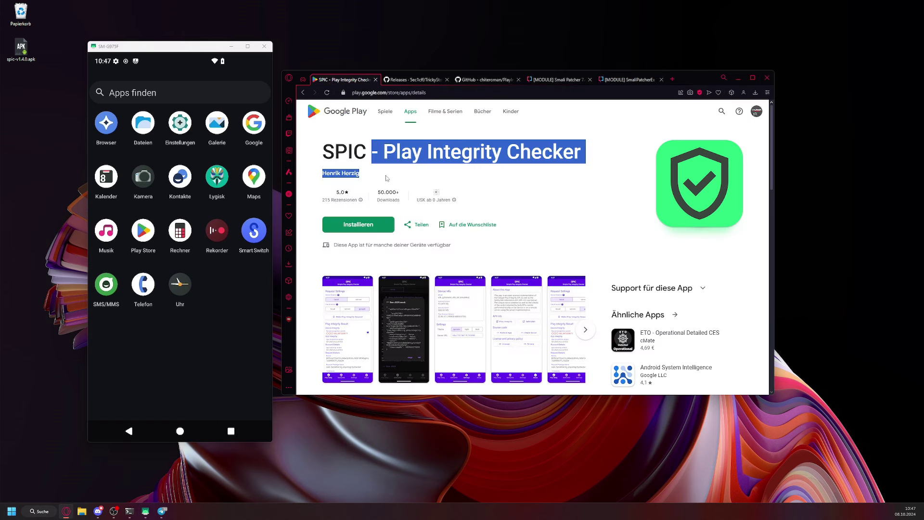
click(410, 168)
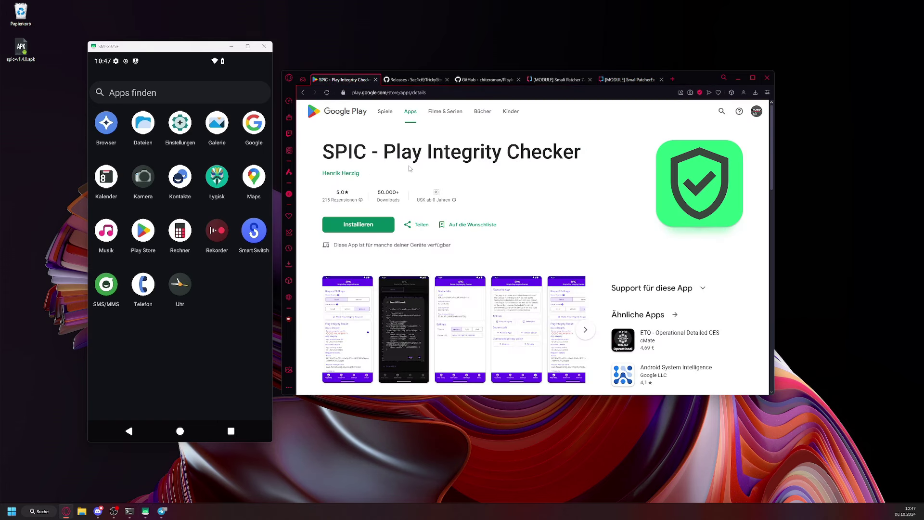
drag(22, 50, 212, 297)
click(254, 230)
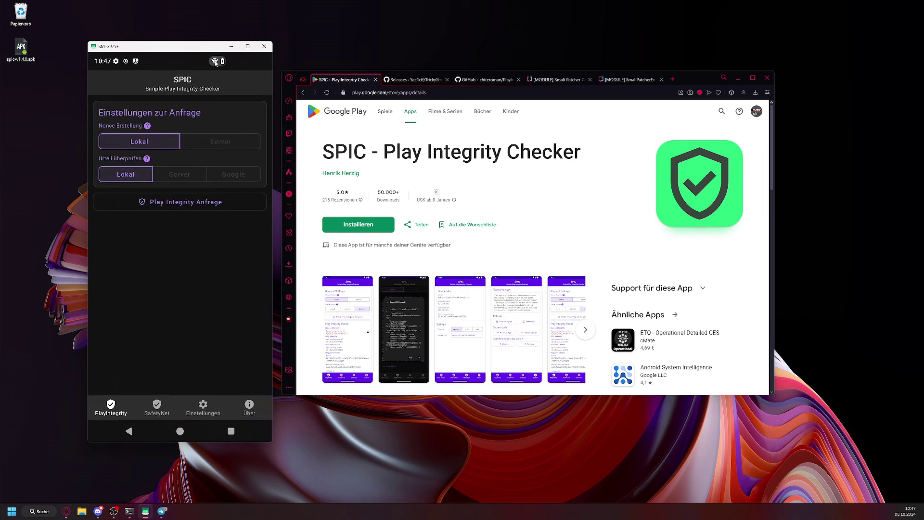
Run the Play Integrity and SafetyNet attestation requests in SPIC, review the verdicts and return to the phone's app list
click(175, 208)
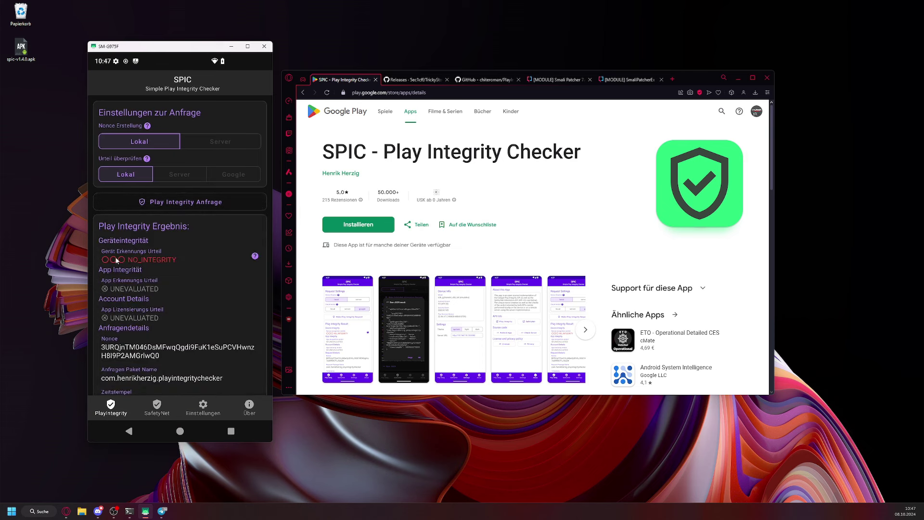
click(158, 407)
click(161, 204)
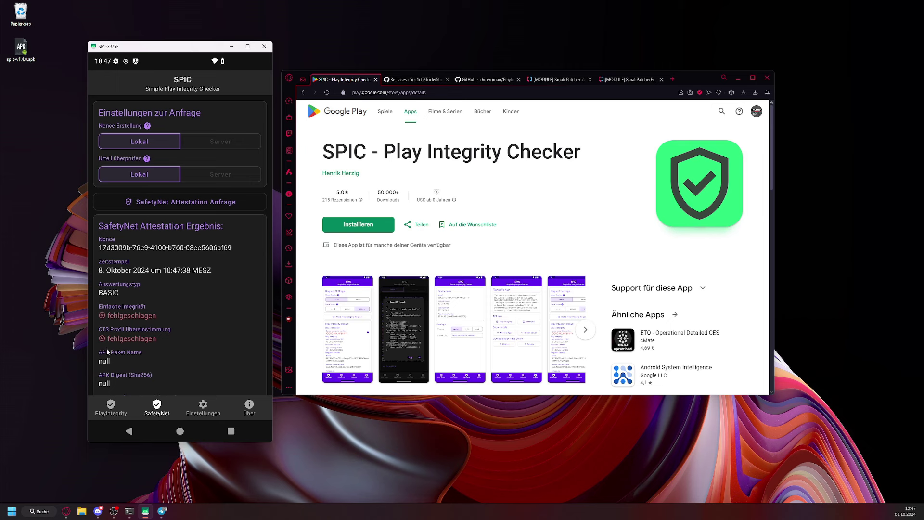
click(114, 404)
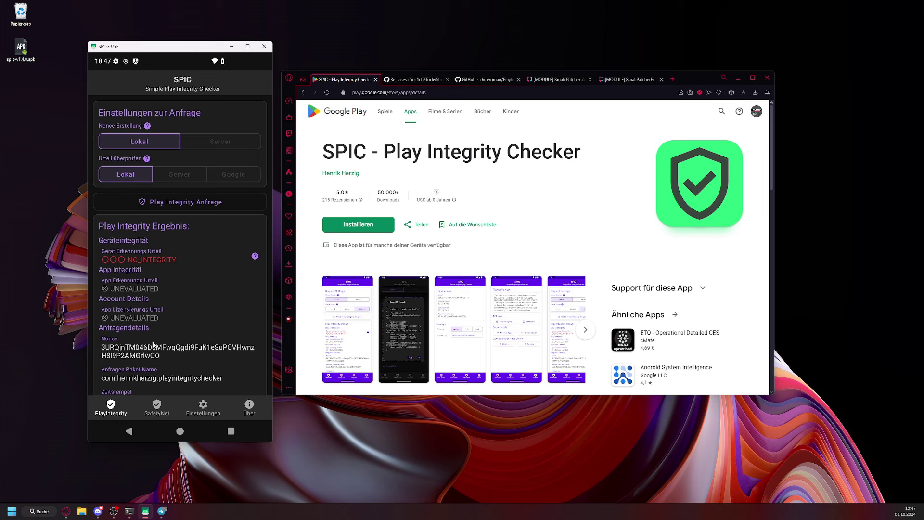
click(180, 431)
drag(186, 326, 185, 202)
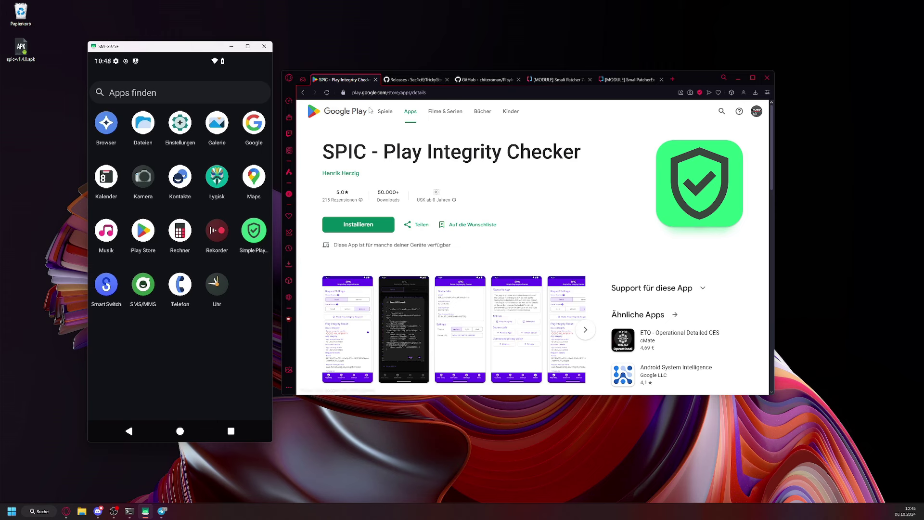
Download Tricky-Store-v1.2.0-RC2-149-323b944-release.zip from the 1.2.0-RC2 release assets of the TrickyStore GitHub repository
click(412, 81)
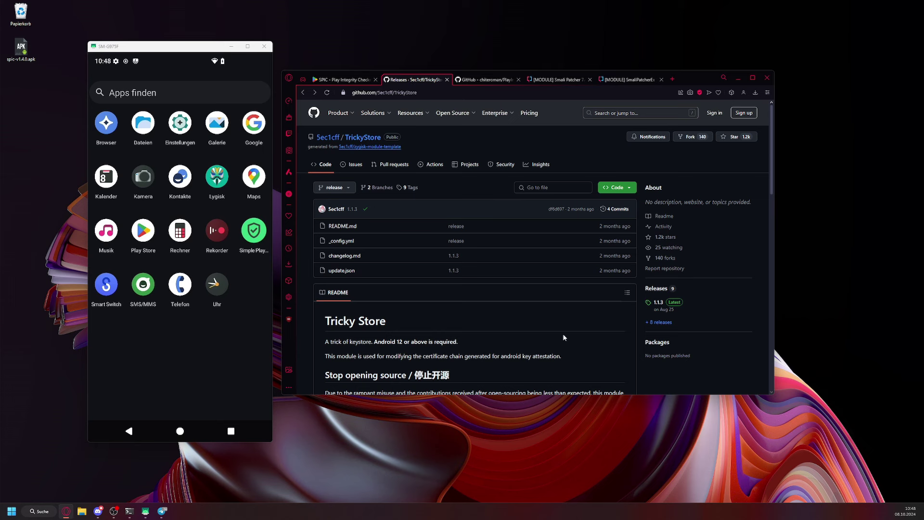
click(658, 303)
key(alt+Left)
click(660, 322)
scroll(444, 285, down, 2)
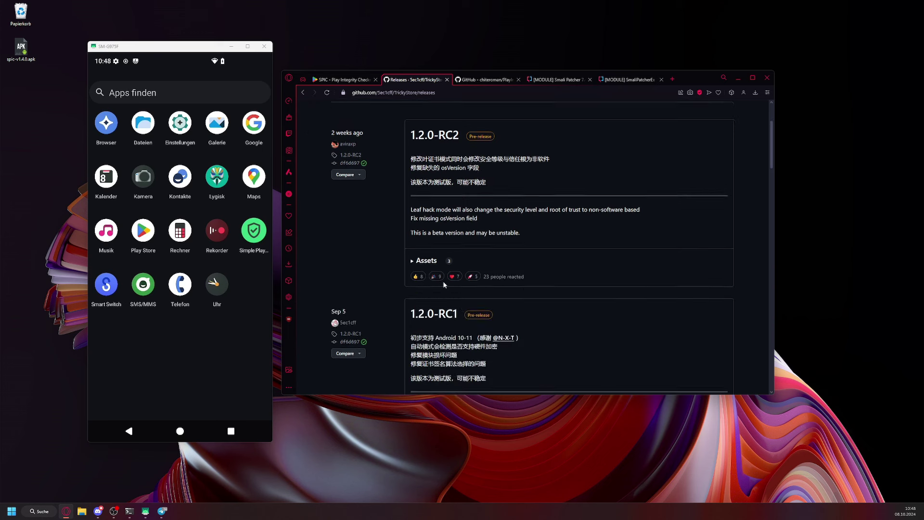
click(426, 254)
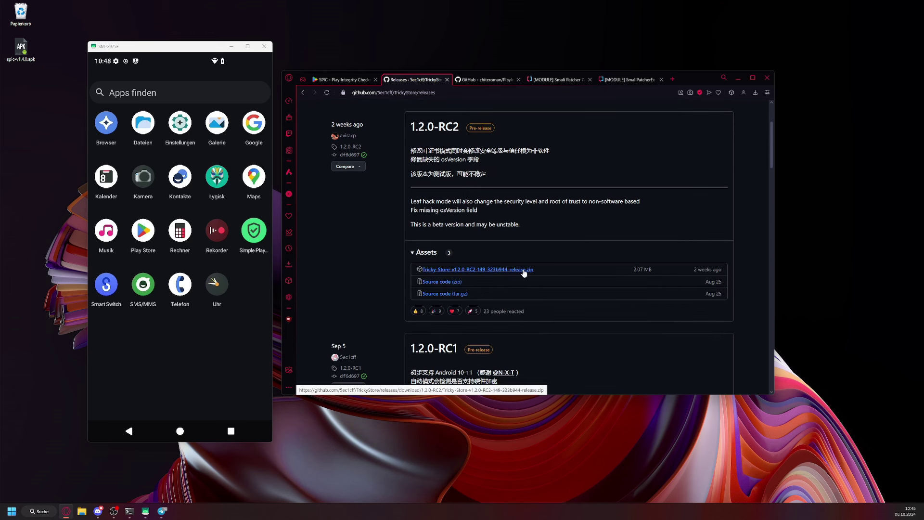
click(524, 270)
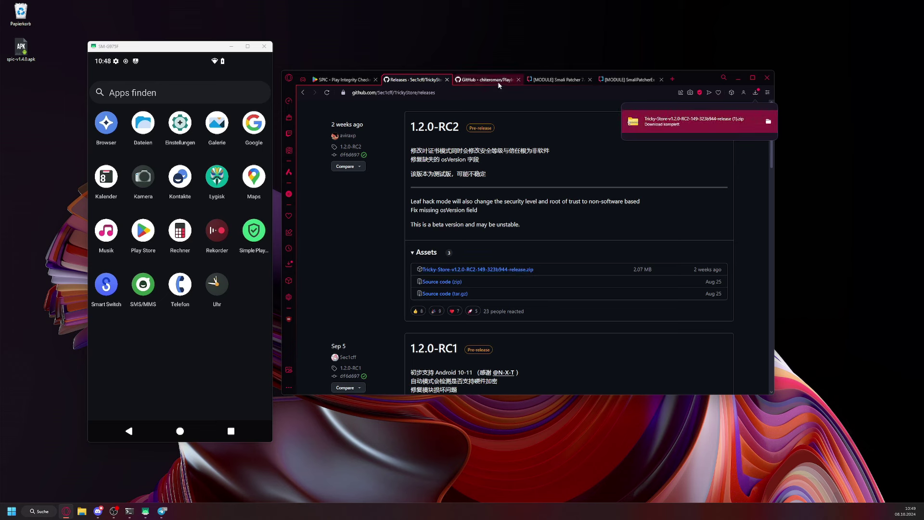
Download PlayIntegrityFix_v17.7.zip from the PlayIntegrityFix GitHub releases and transfer it to the phone
click(485, 80)
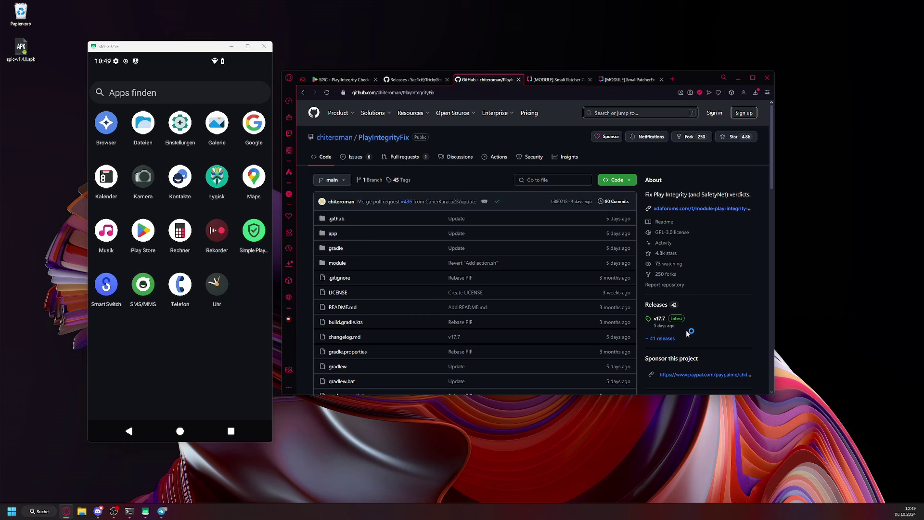
click(651, 305)
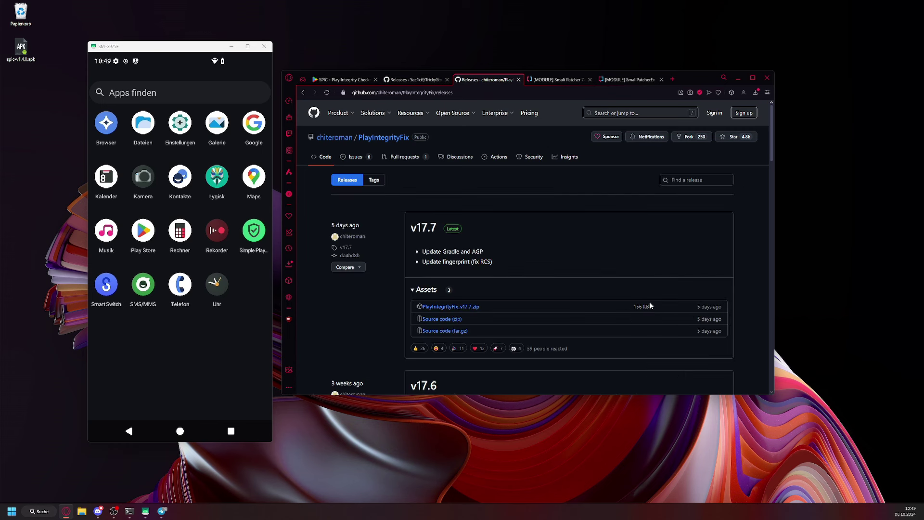
click(461, 309)
drag(722, 124, 248, 336)
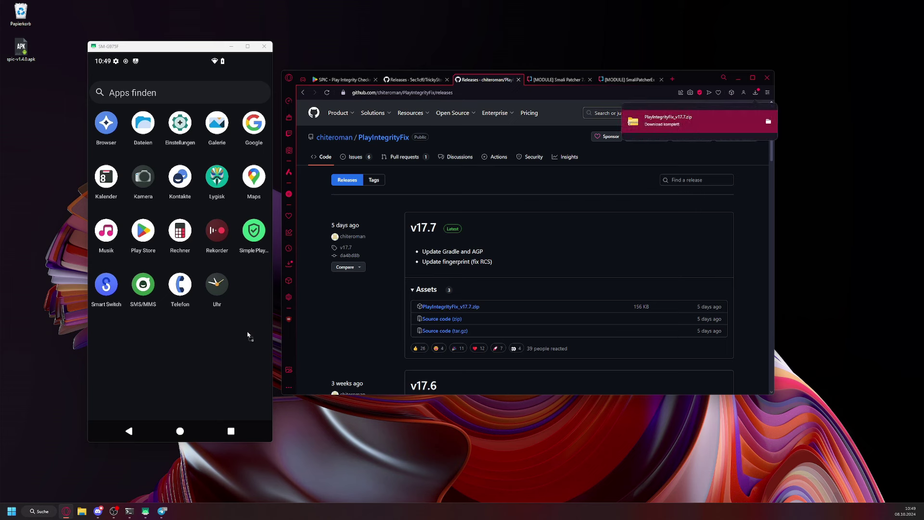
Examine the SmaliPatcherEx forum thread for its patch options and supported Android versions
click(541, 82)
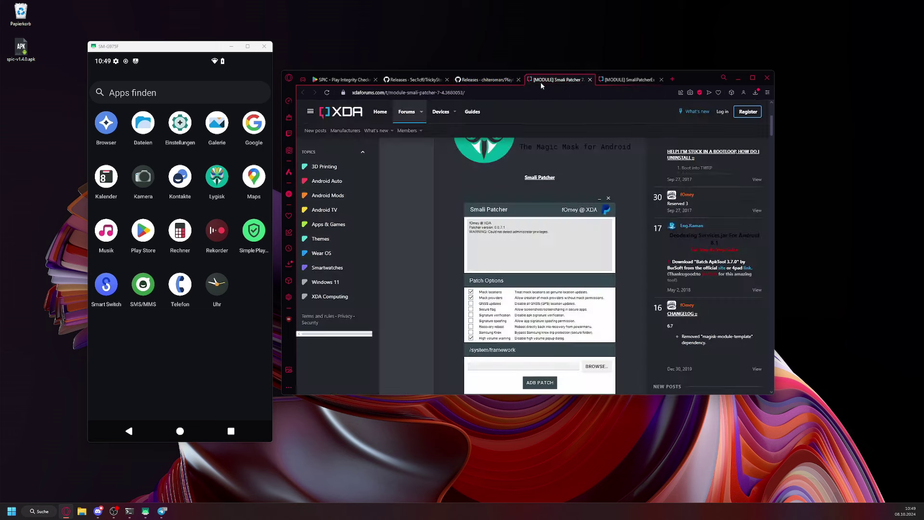
click(628, 80)
scroll(530, 202, up, 1)
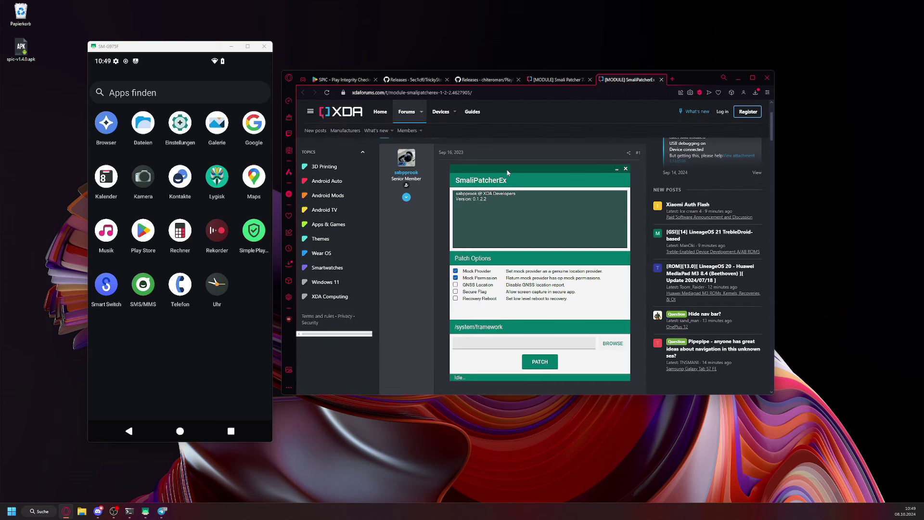
scroll(452, 182, down, 5)
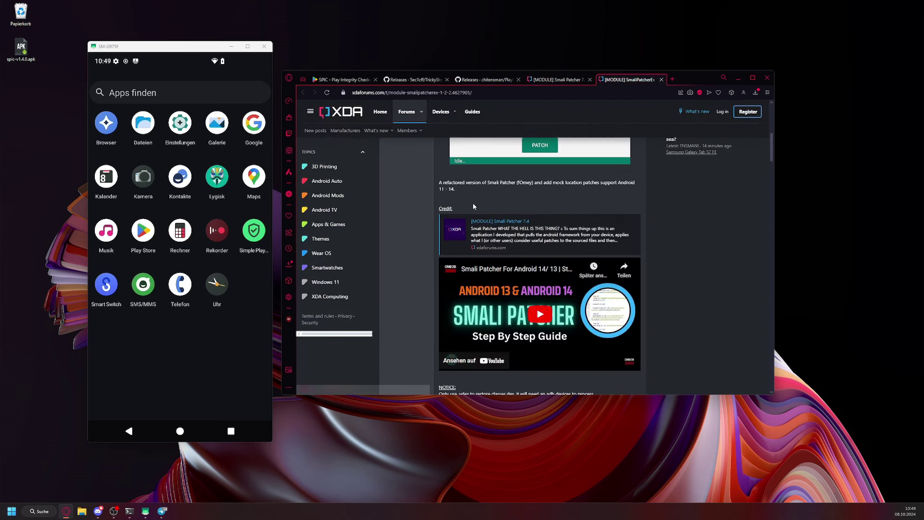
drag(437, 189, 456, 194)
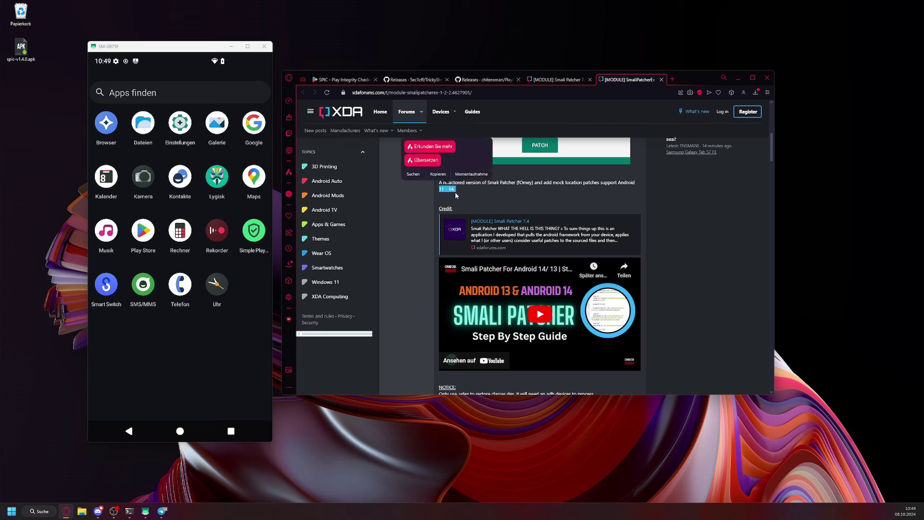
click(455, 191)
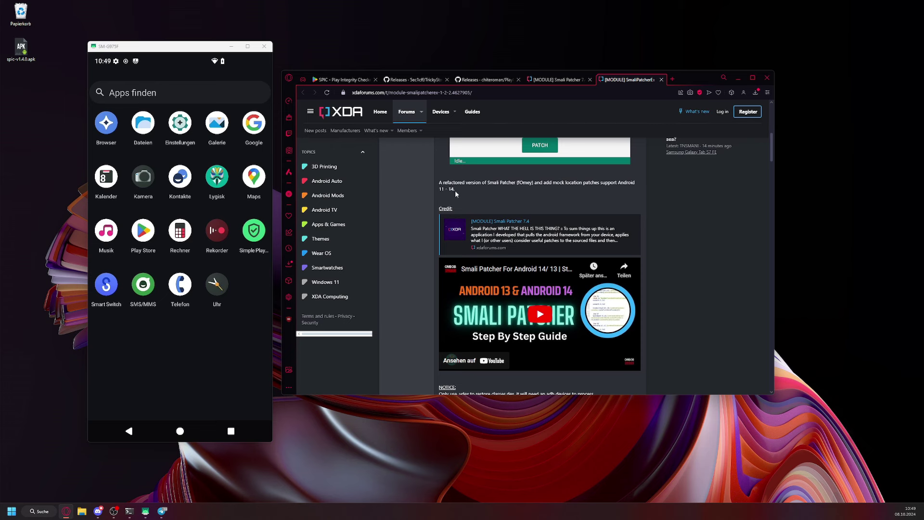
scroll(455, 190, up, 3)
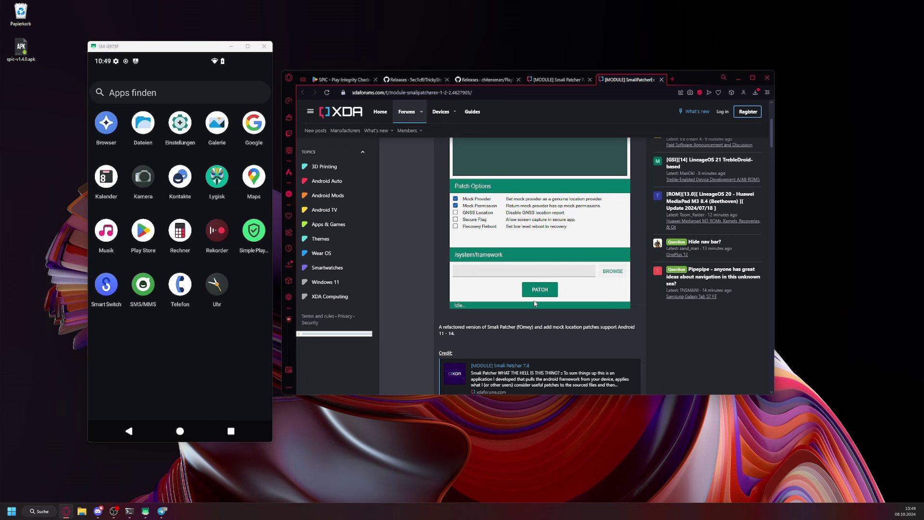
scroll(536, 303, up, 1)
scroll(535, 304, down, 1)
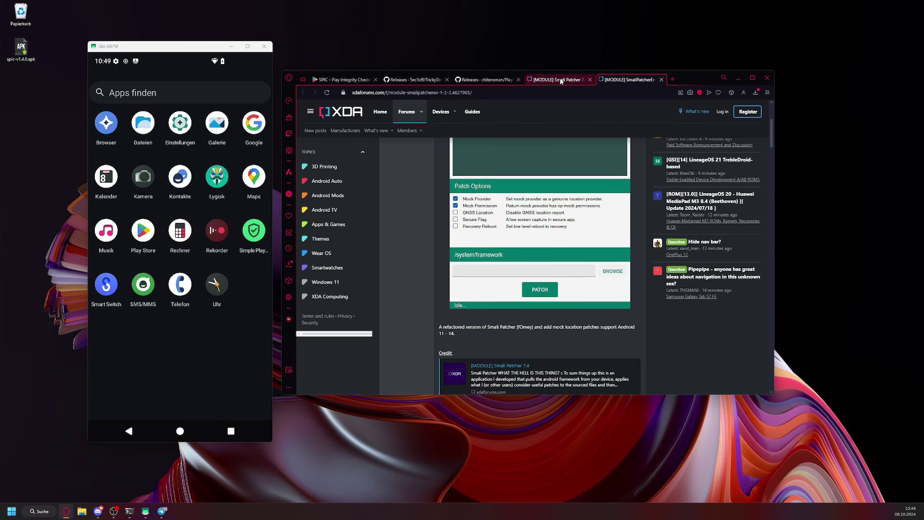
double_click(441, 334)
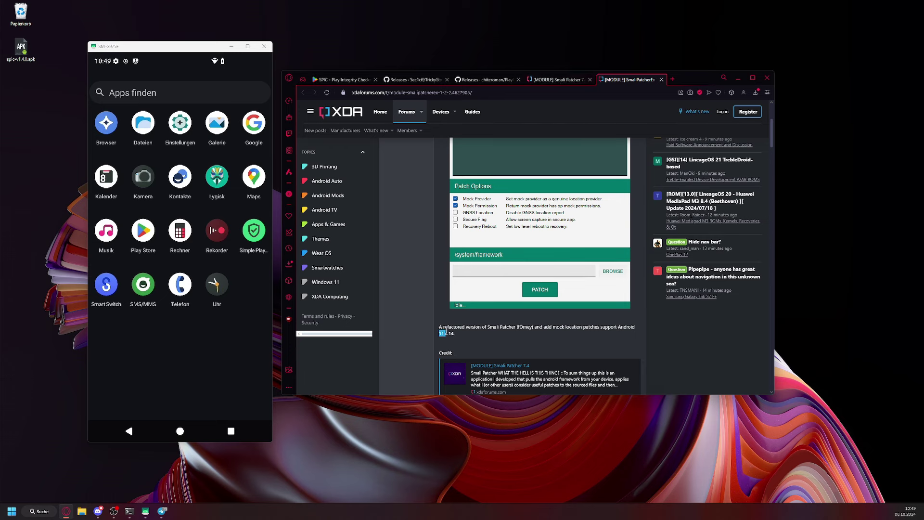
Read the patch descriptions and the required Android version in the Smali Patcher 7.4 thread
click(553, 81)
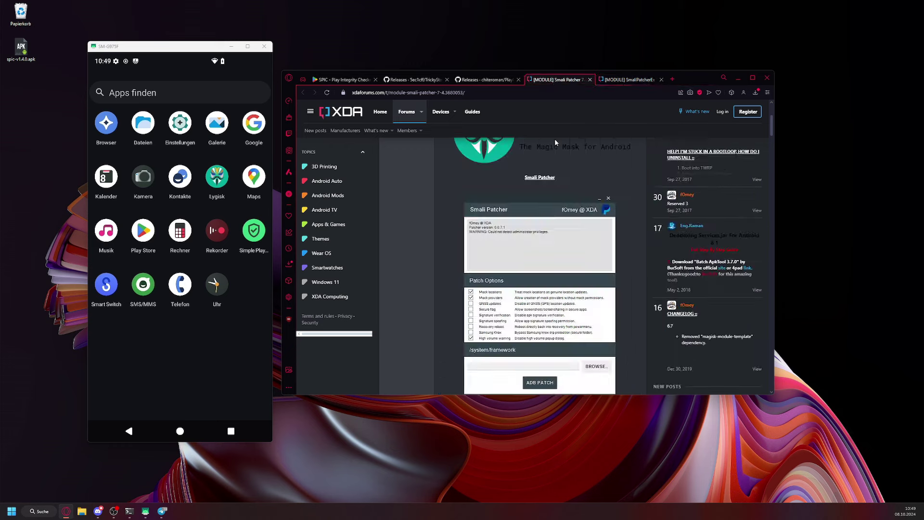
scroll(551, 270, down, 1)
scroll(577, 298, down, 4)
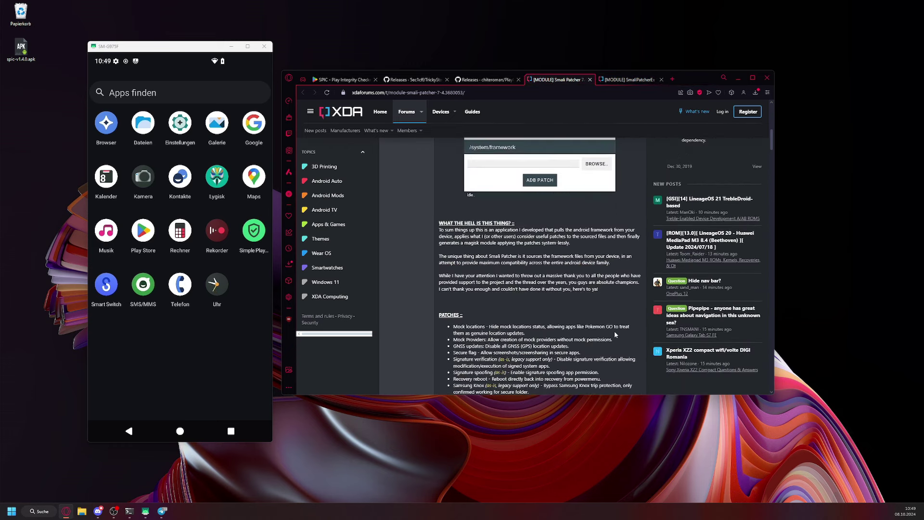
scroll(615, 333, down, 3)
drag(504, 375, 532, 379)
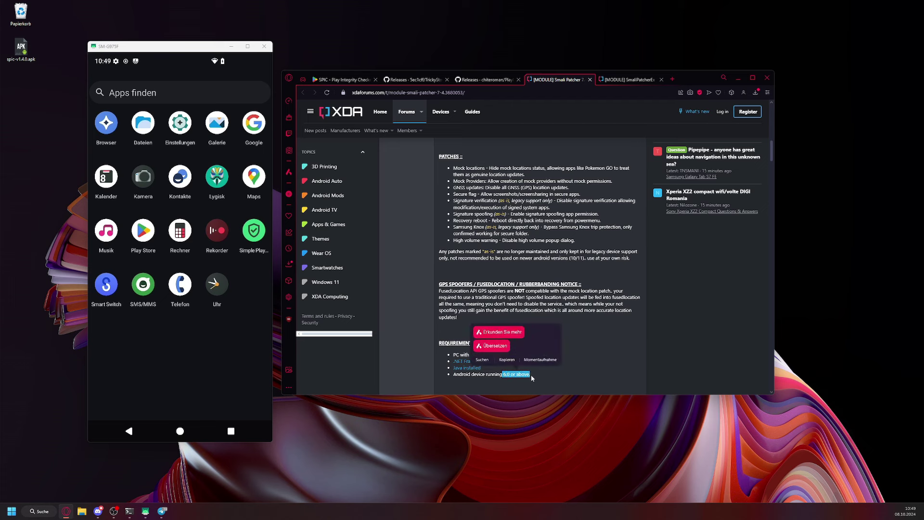
click(530, 375)
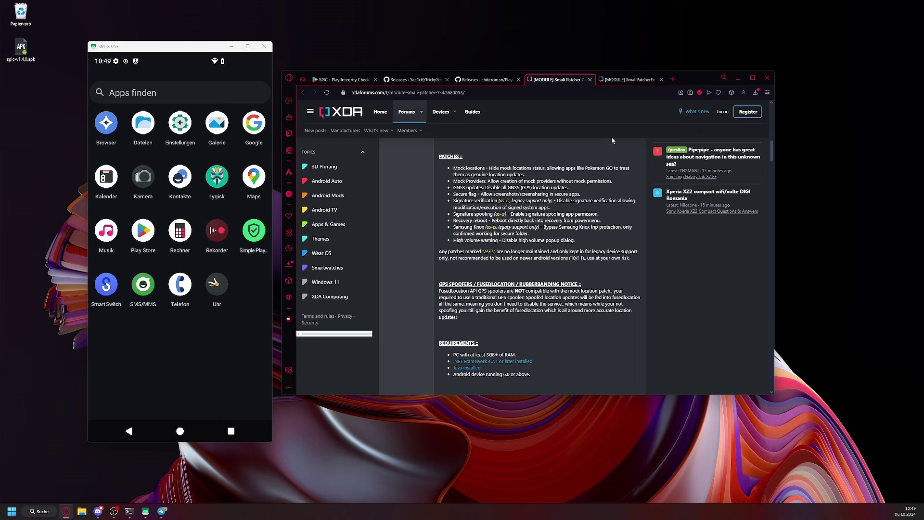
Download the SmaliPatcher 0.0.7.4 zip attachment from the Smali Patcher 7.4 thread
click(628, 80)
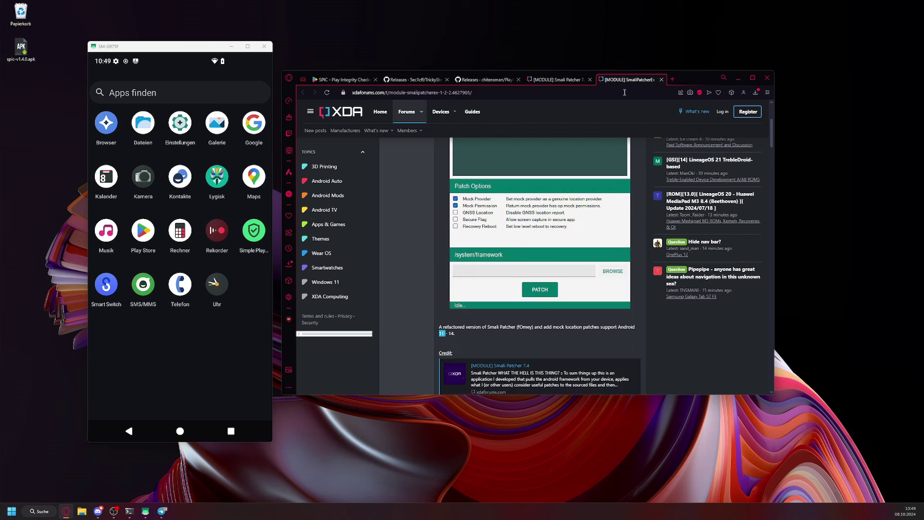
click(565, 81)
scroll(526, 332, down, 10)
scroll(534, 308, down, 9)
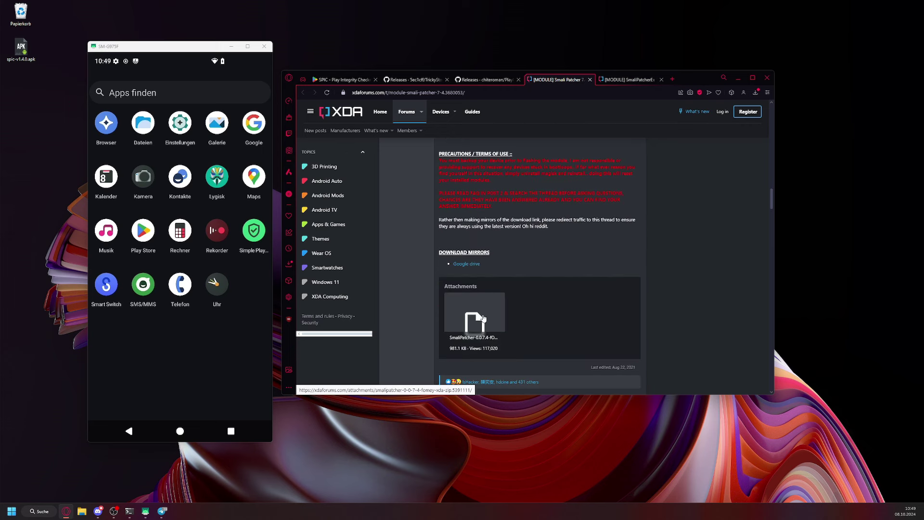
click(482, 320)
Download SmaliPatcherEx-0.1.2.2.zip from the attachments of the SmaliPatcherEx thread and show it in the Programme folder
click(628, 80)
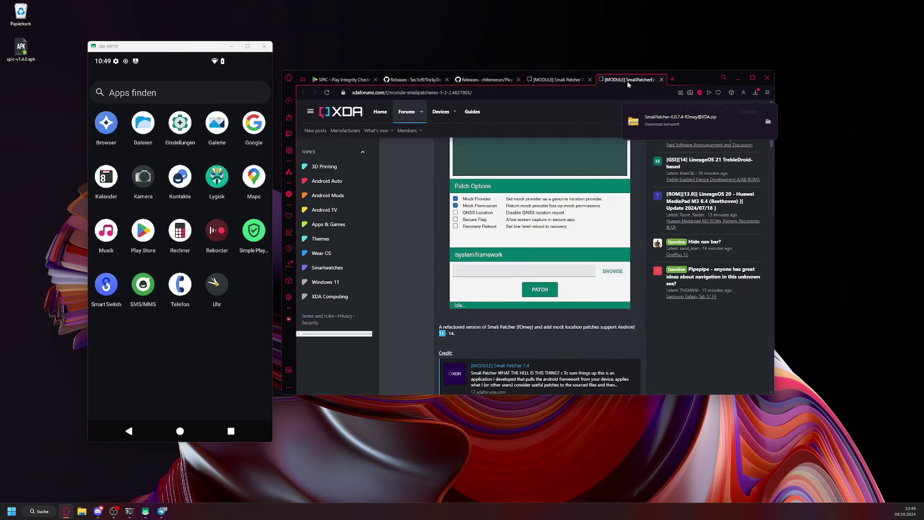
scroll(512, 225, down, 10)
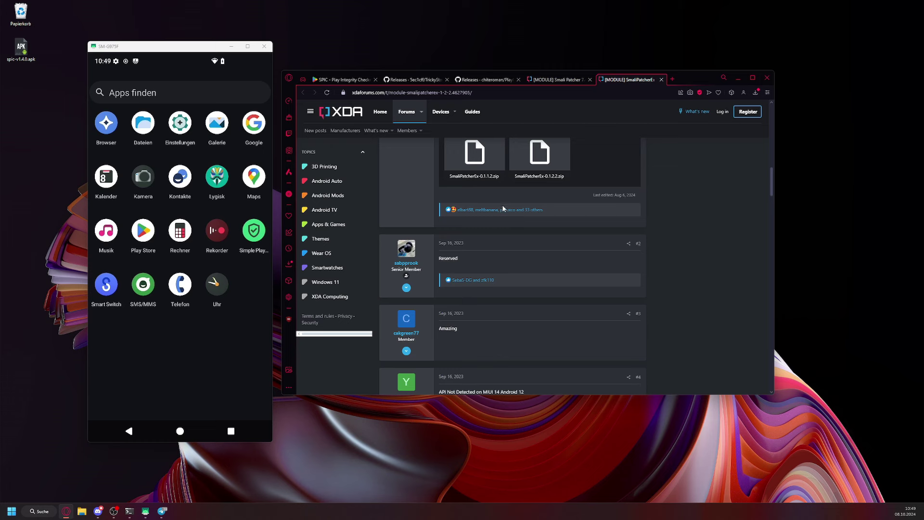
scroll(503, 209, up, 1)
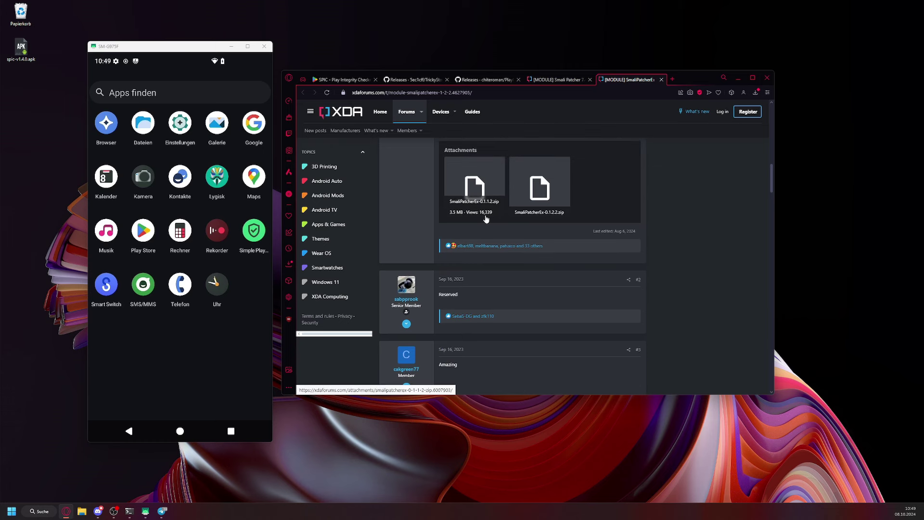
scroll(543, 250, up, 2)
click(546, 246)
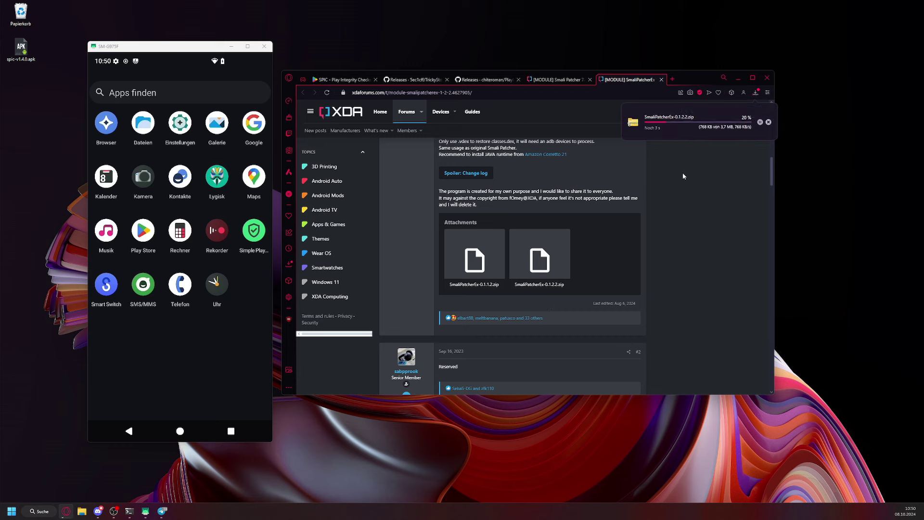
click(768, 122)
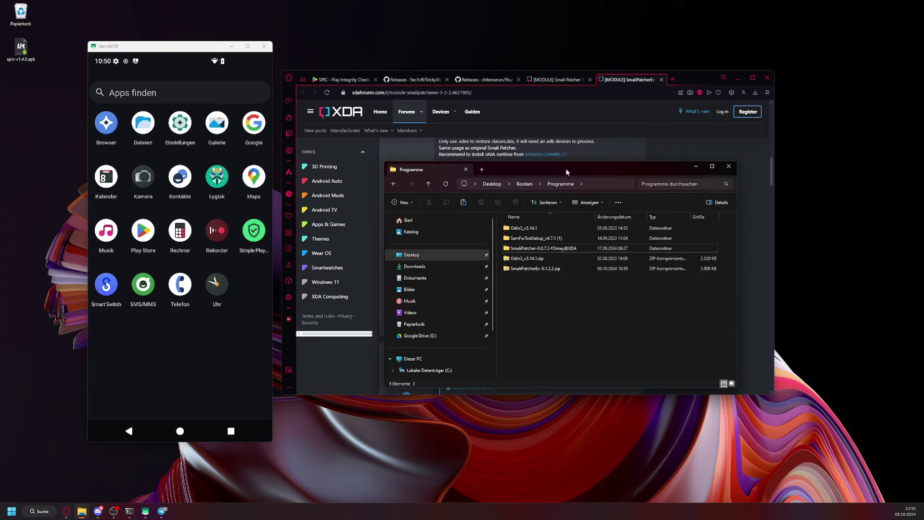
Extract SmaliPatcherEx-0.1.2.2.zip within the Programme folder and delete the zip archive
click(534, 269)
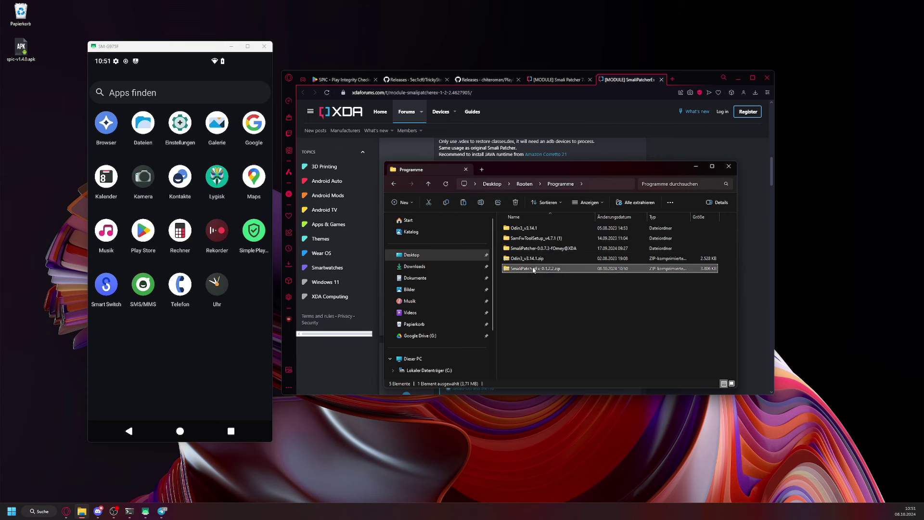
click(506, 279)
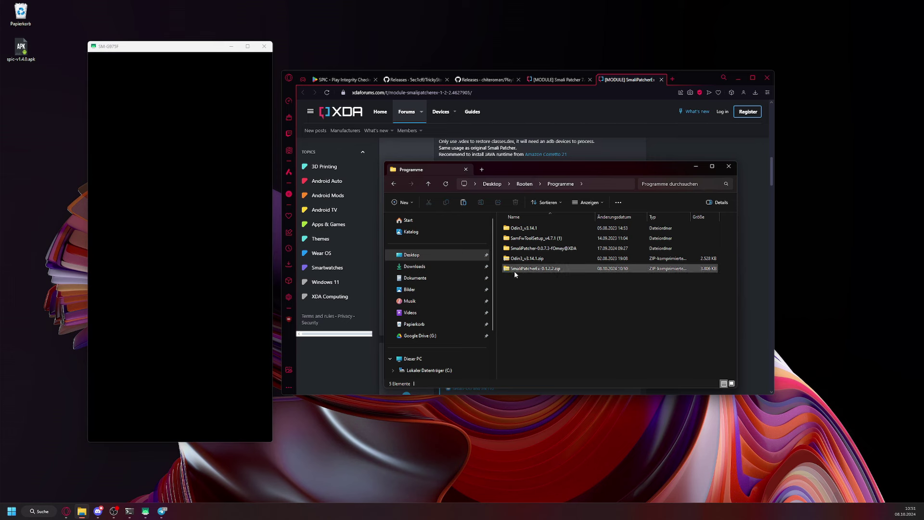
click(515, 271)
right_click(515, 271)
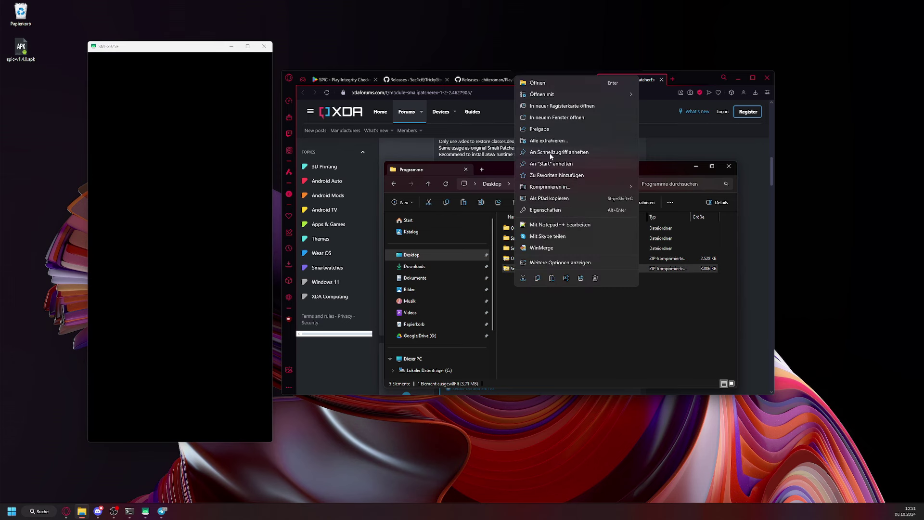
click(549, 140)
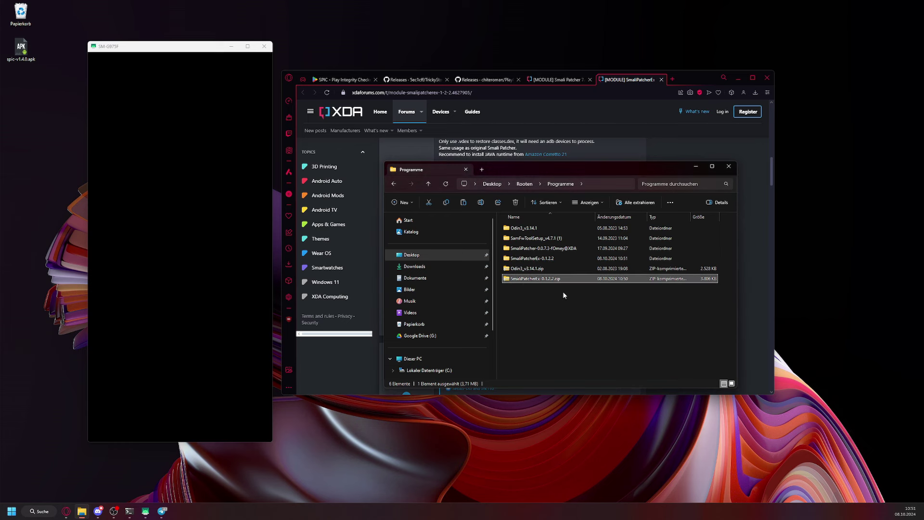
key(Delete)
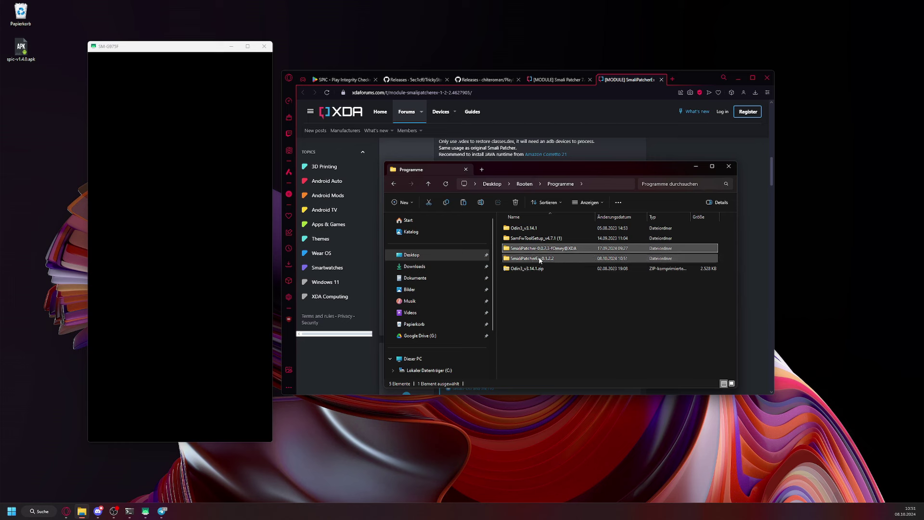
Launch SmaliPatcher.exe from the SmaliPatcher-0.0.7.3 folder and SmaliPatcherEx.exe from the SmaliPatcherEx-0.1.2.2 folder
click(541, 259)
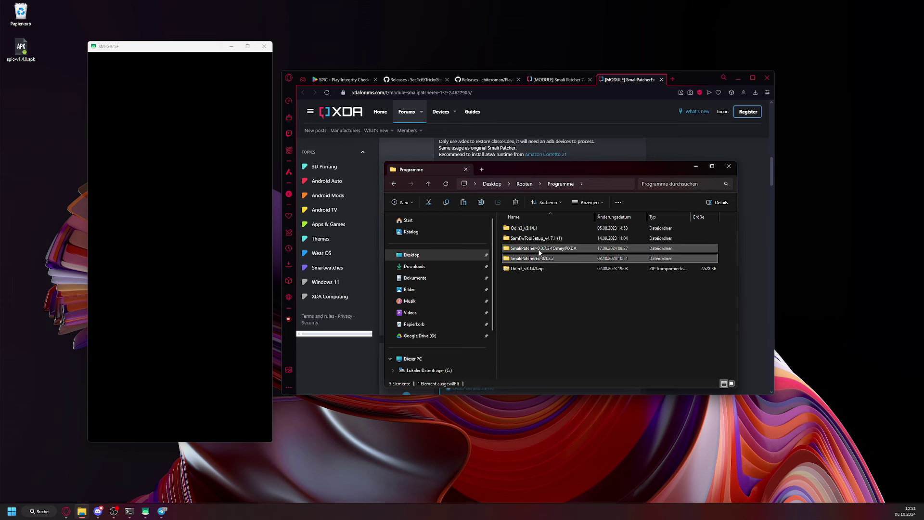
double_click(540, 248)
click(536, 239)
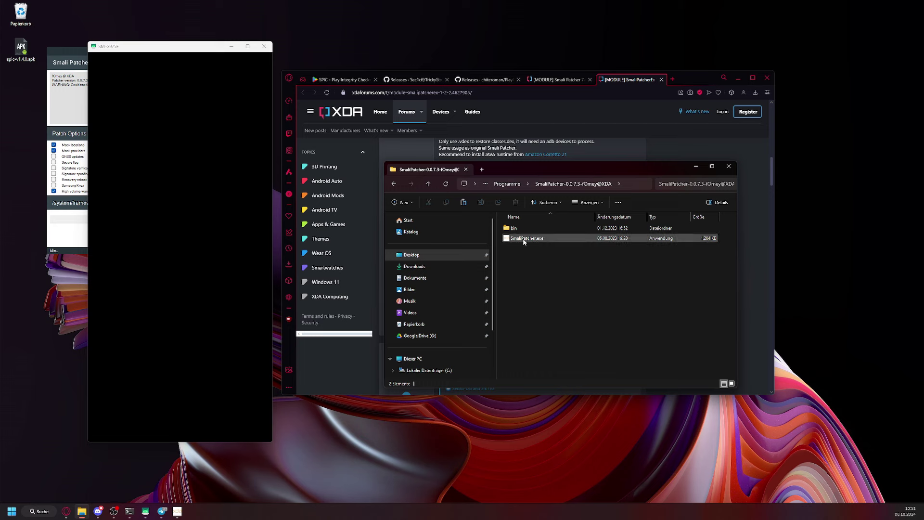
key(alt+Left)
double_click(535, 260)
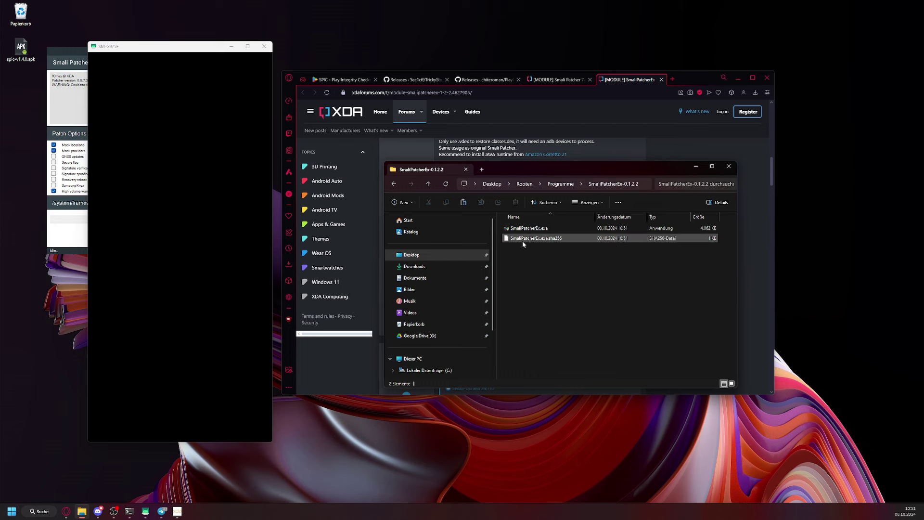
double_click(526, 229)
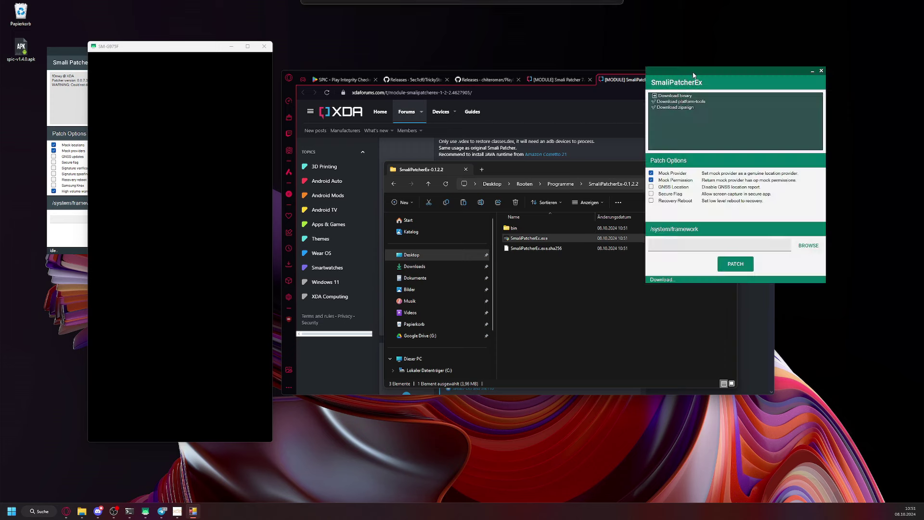
Arrange the Smali Patcher and SmaliPatcherEx windows side by side to compare their patch options
drag(127, 48, 339, 72)
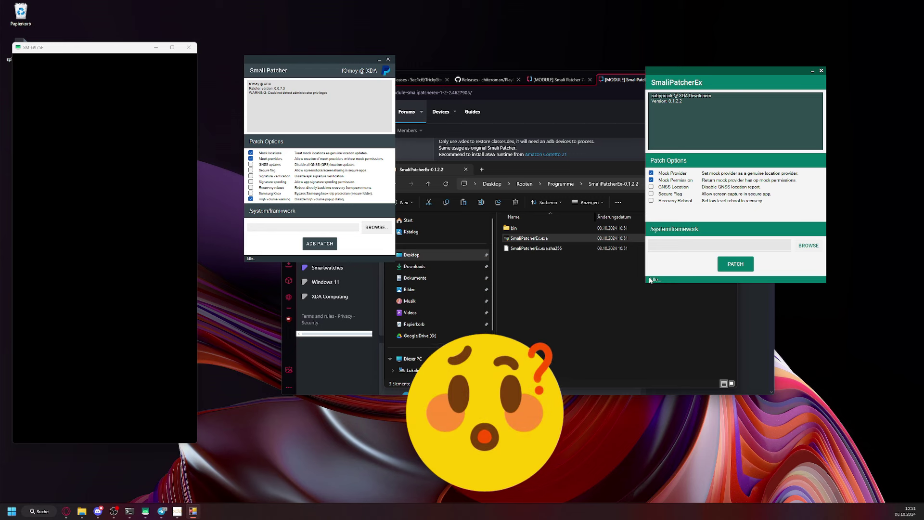
drag(707, 75, 784, 69)
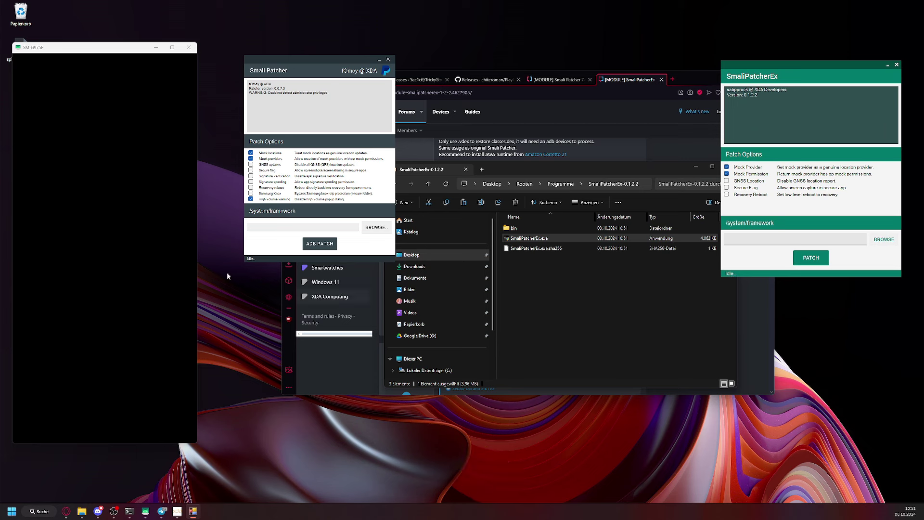
click(518, 268)
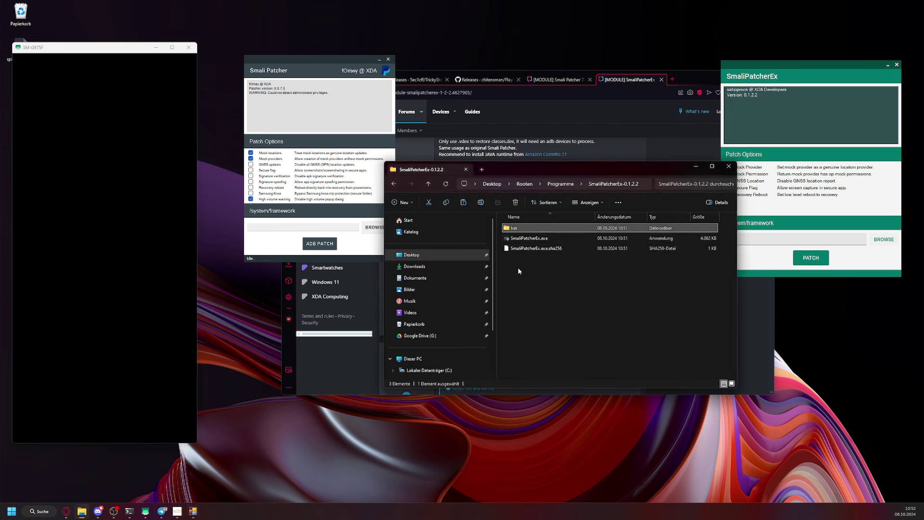
click(770, 68)
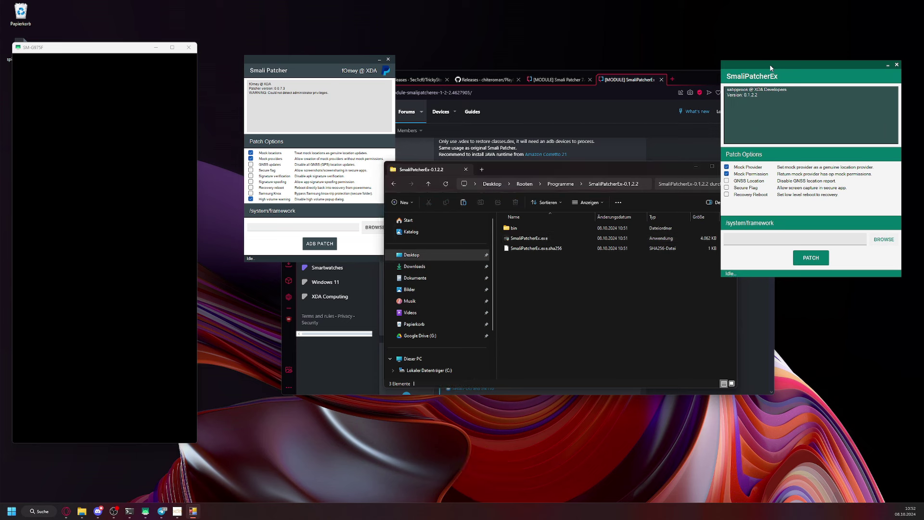
drag(325, 56, 327, 89)
drag(817, 71, 503, 85)
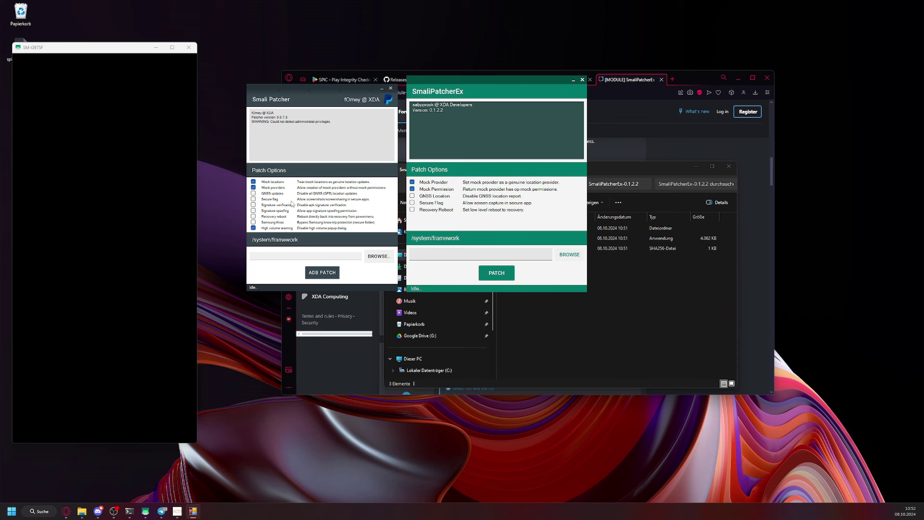
Close Smali Patcher and place the SmaliPatcherEx window beside the mirrored phone screen
click(253, 232)
click(391, 90)
drag(504, 84, 309, 74)
Wake and unlock the mirrored phone, expand the quick settings fully and open the system settings
right_click(123, 229)
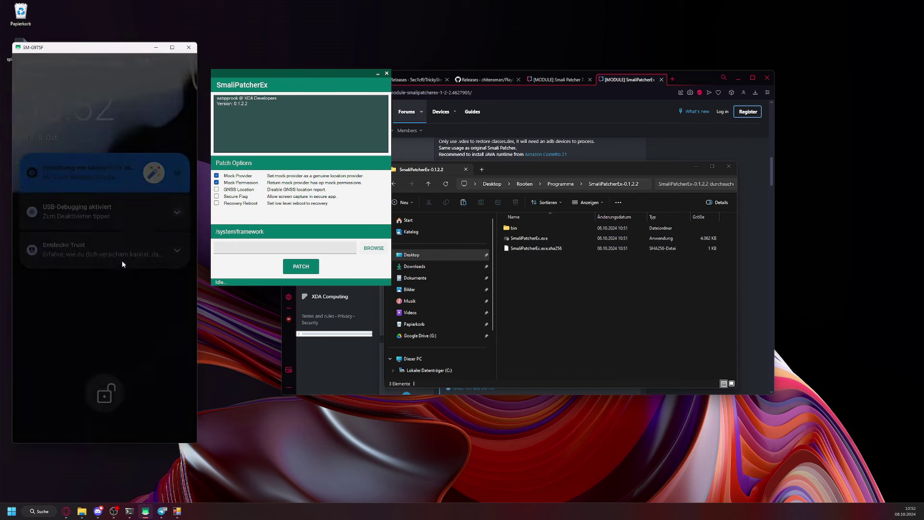
drag(120, 303, 120, 192)
drag(152, 69, 175, 207)
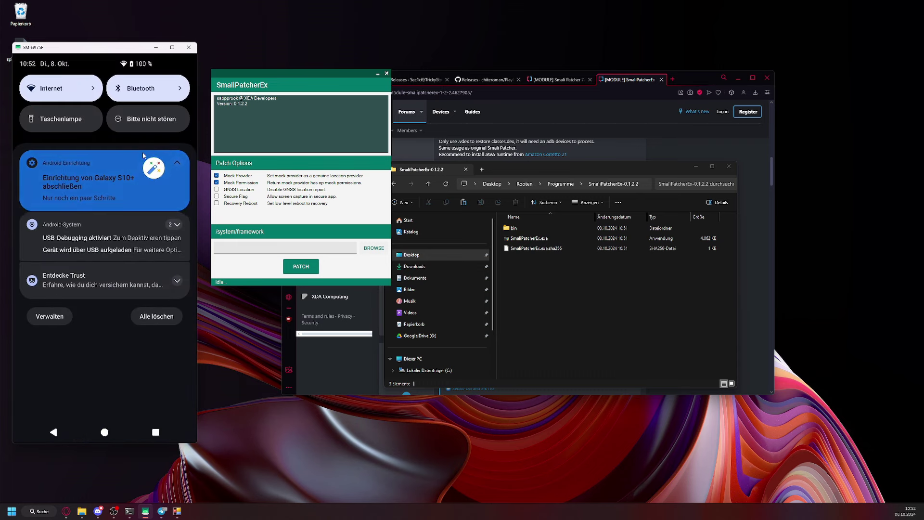
drag(143, 156, 134, 434)
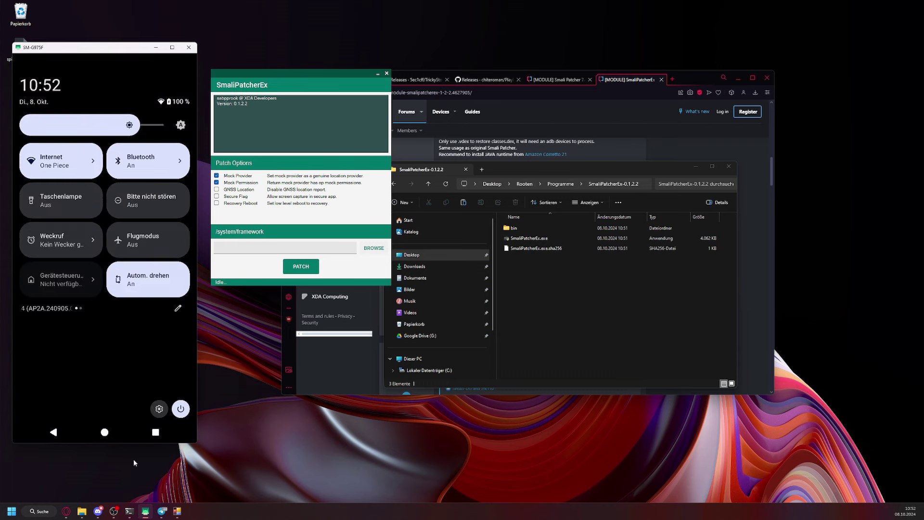
click(159, 410)
Tap the Build-Nummer entry repeatedly under Über das Telefon to activate the developer options
scroll(130, 379, down, 10)
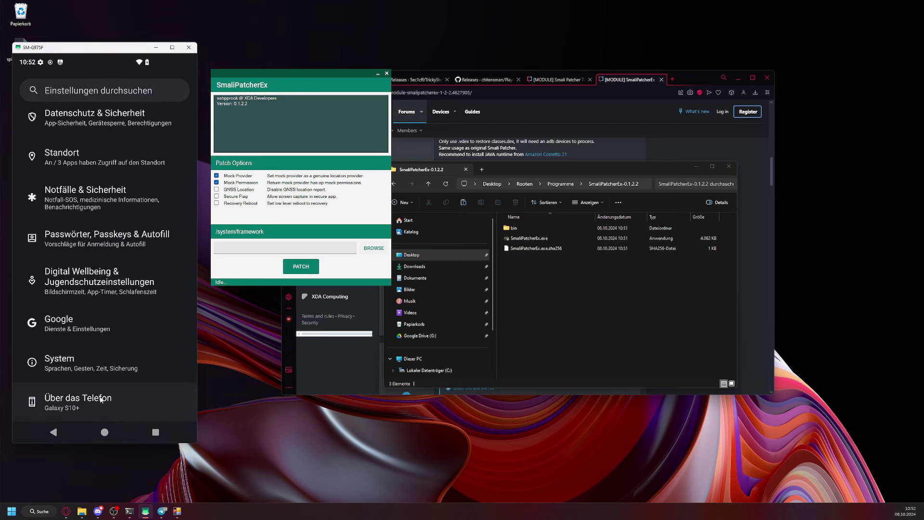
click(75, 403)
scroll(96, 375, down, 10)
scroll(97, 374, down, 3)
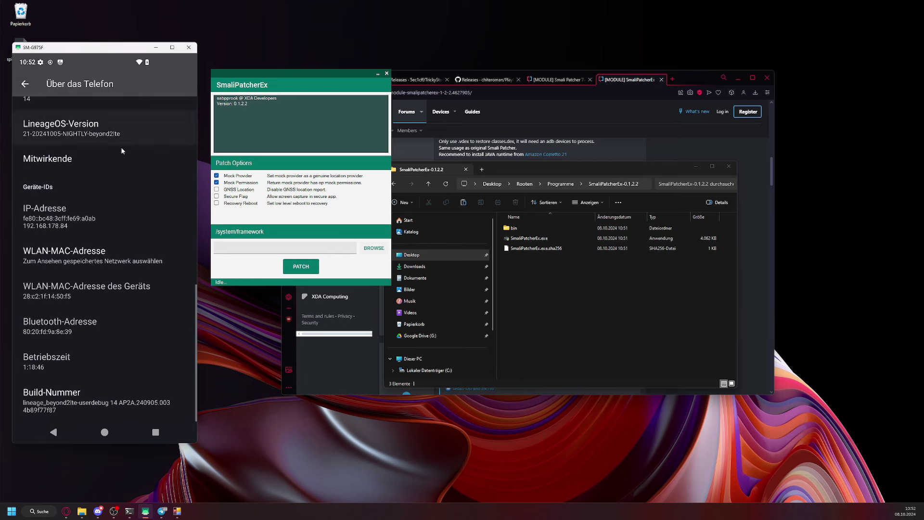
click(73, 407)
click(73, 407)
click(80, 410)
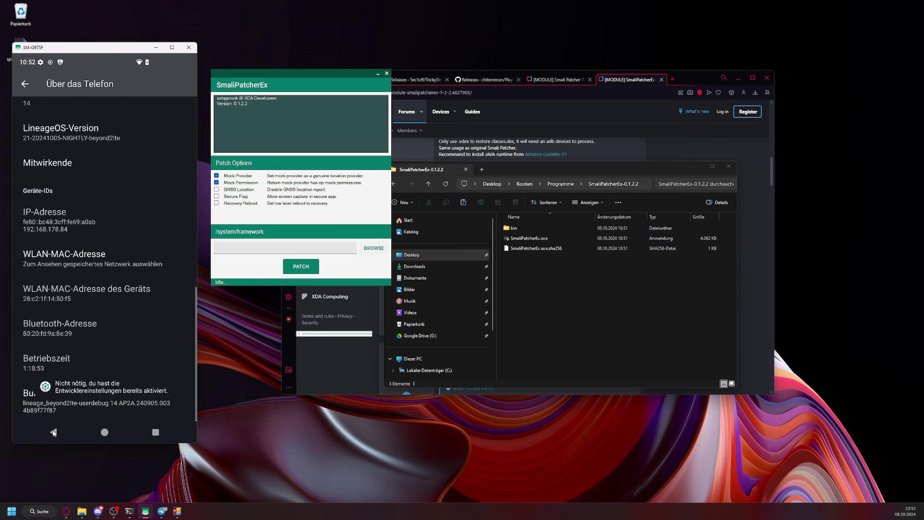
Open Entwickleroptionen in the System settings and check the USB-Debugging setting
click(53, 432)
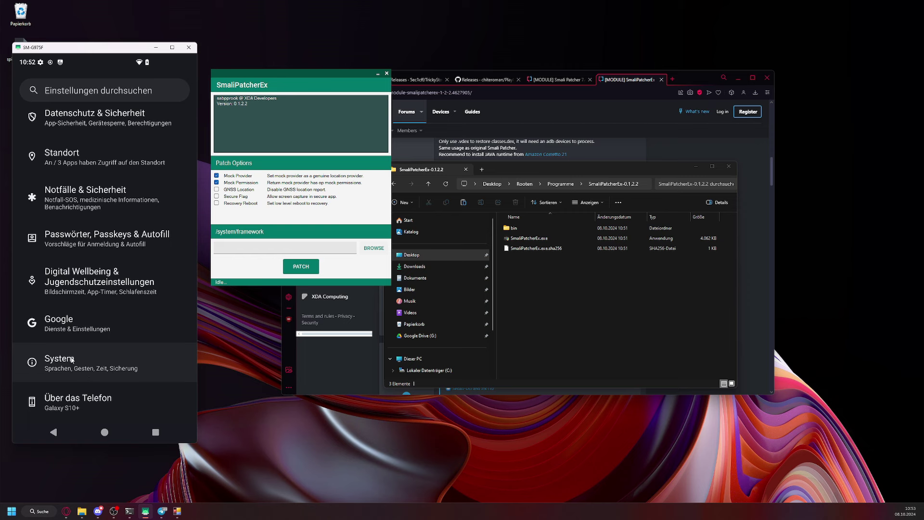
click(98, 363)
scroll(72, 313, down, 5)
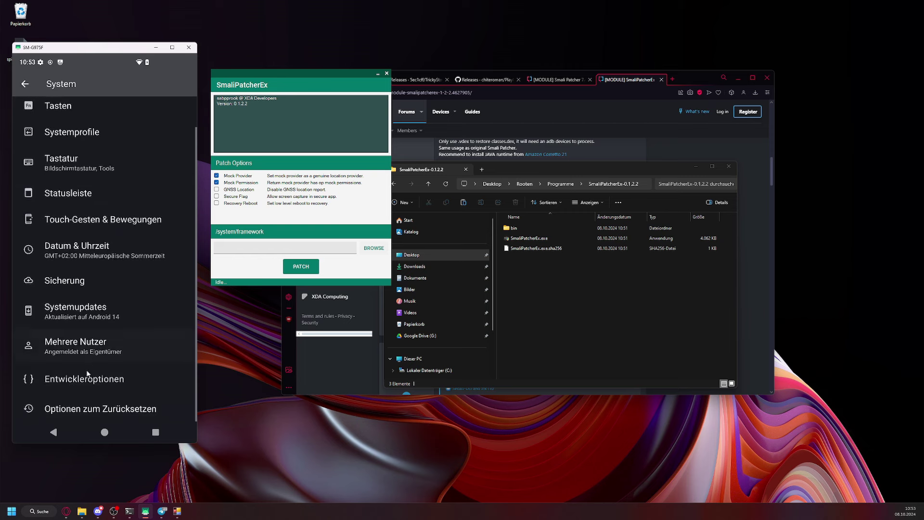
click(48, 382)
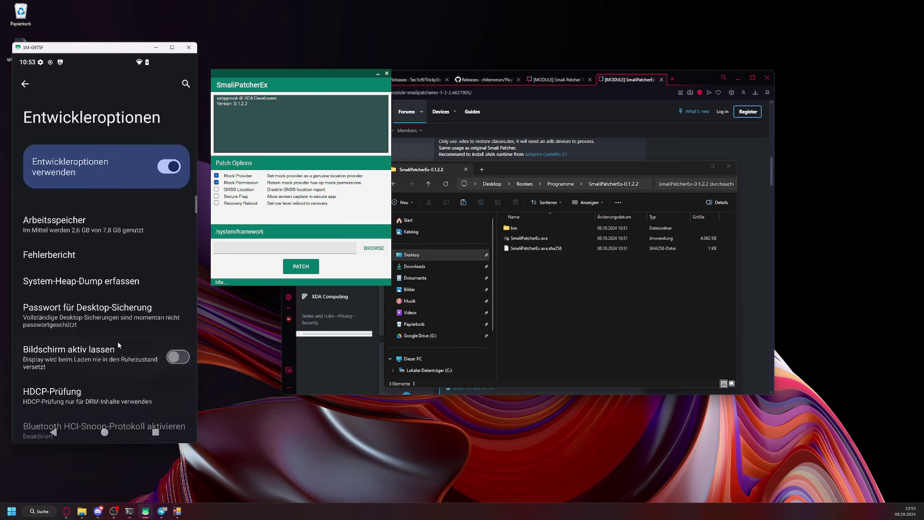
drag(118, 342, 121, 143)
scroll(30, 271, down, 8)
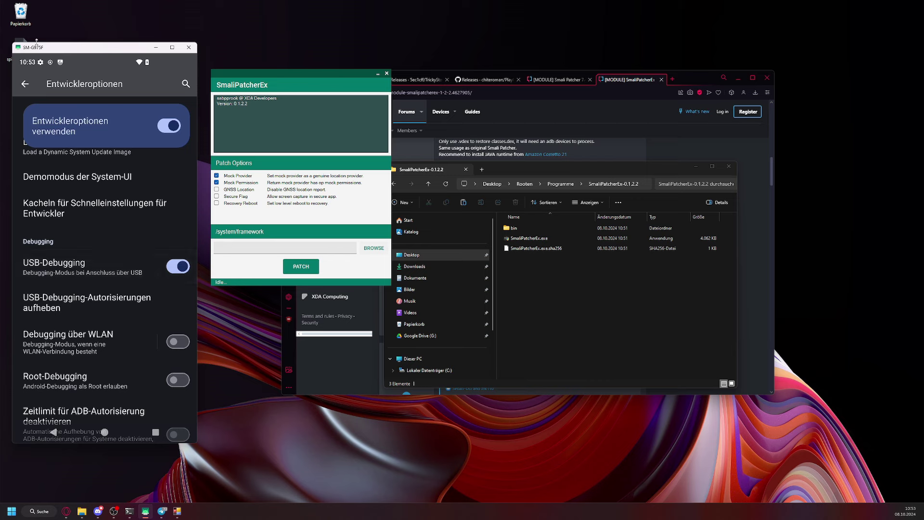
Return the phone to its home screen and start the SmaliPatcherEx patch with Mock Provider and Mock Permission selected
mouse_move(69, 51)
mouse_down()
mouse_move(94, 45)
mouse_move(75, 36)
mouse_up()
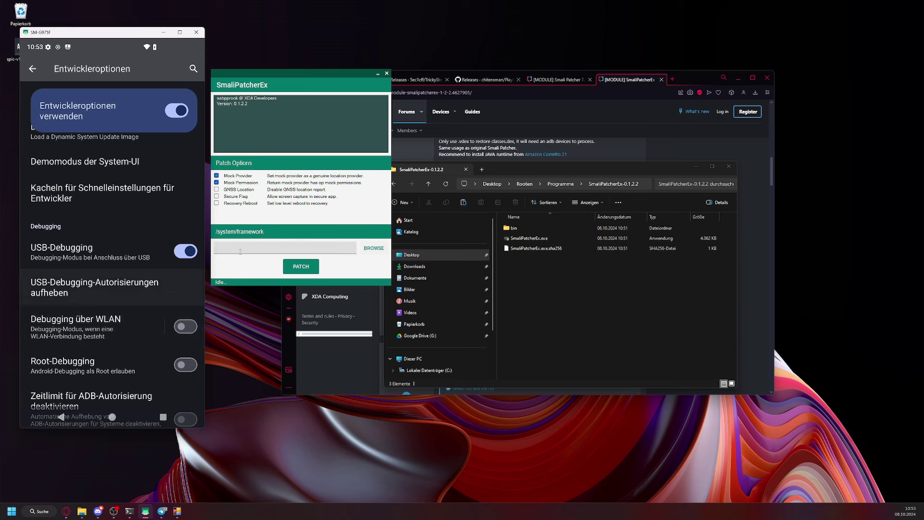
click(112, 417)
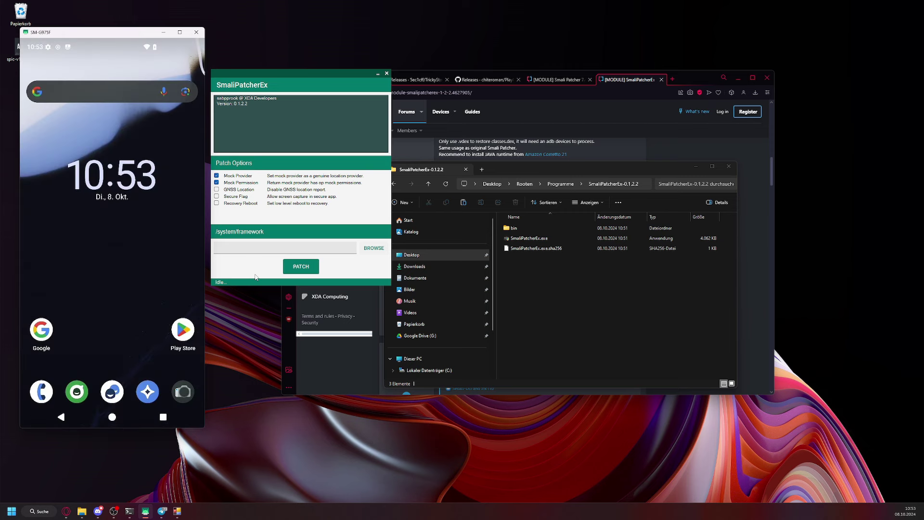
click(303, 264)
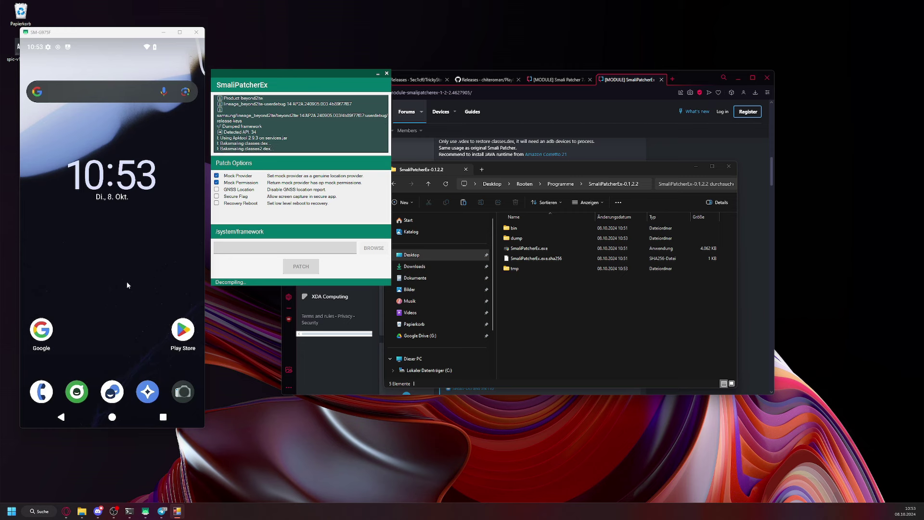
Open the Lygisk app on the phone and go to the Zygisk and Verweigerungsliste options in its settings
drag(127, 285, 125, 202)
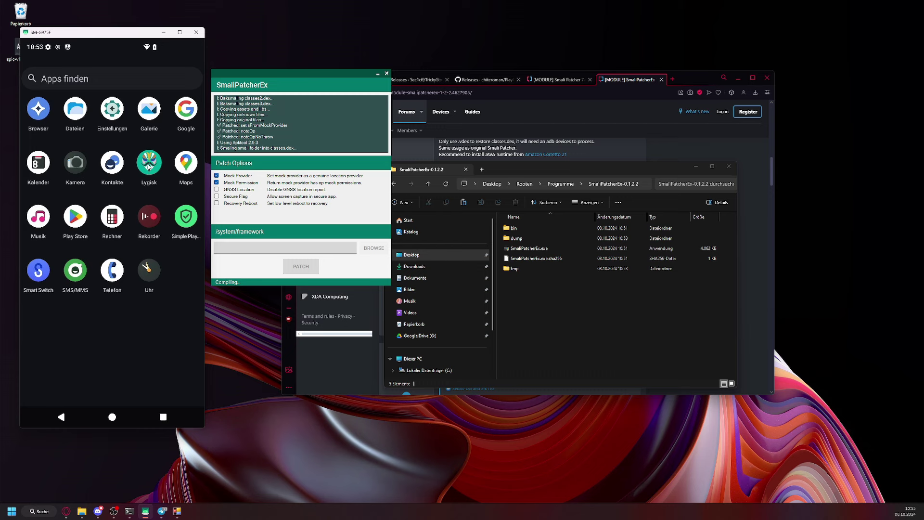
click(149, 167)
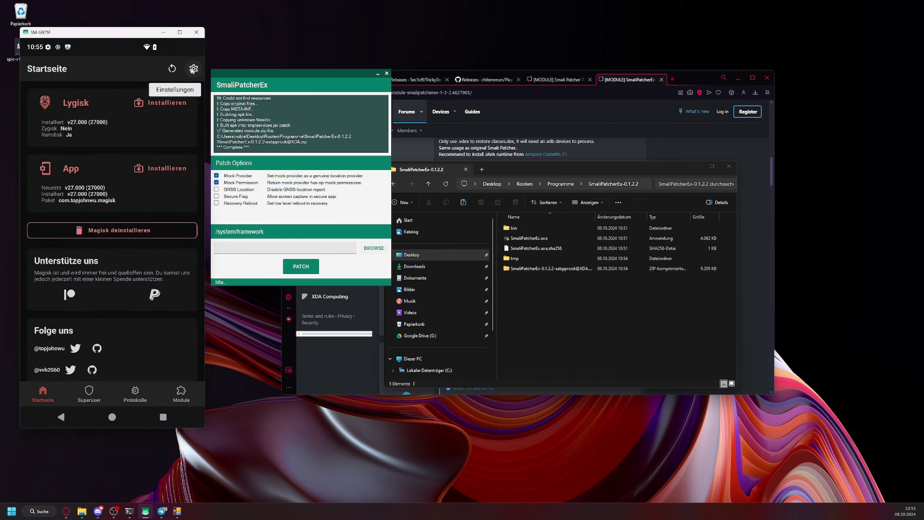
click(193, 68)
scroll(121, 371, down, 5)
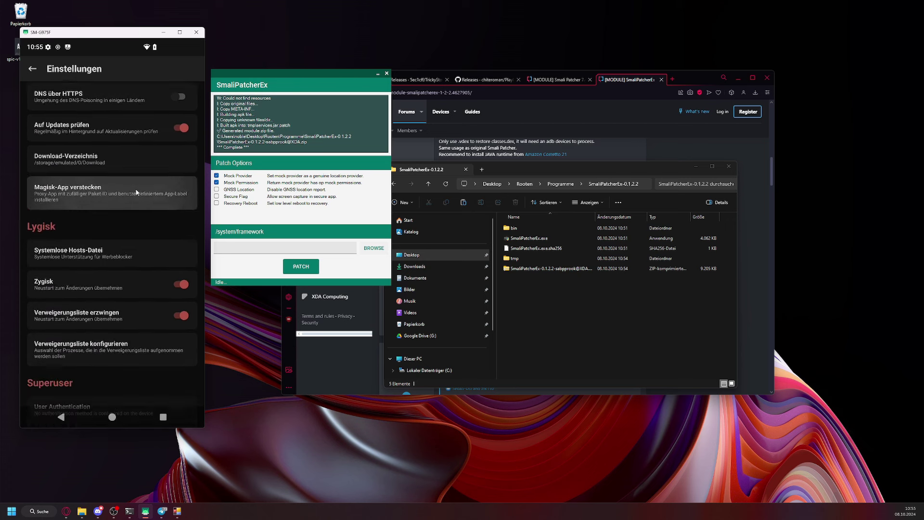
Enable Zygisk and Verweigerungsliste erzwingen in the Lygisk settings and return to the app's start page
click(181, 262)
click(181, 262)
click(179, 293)
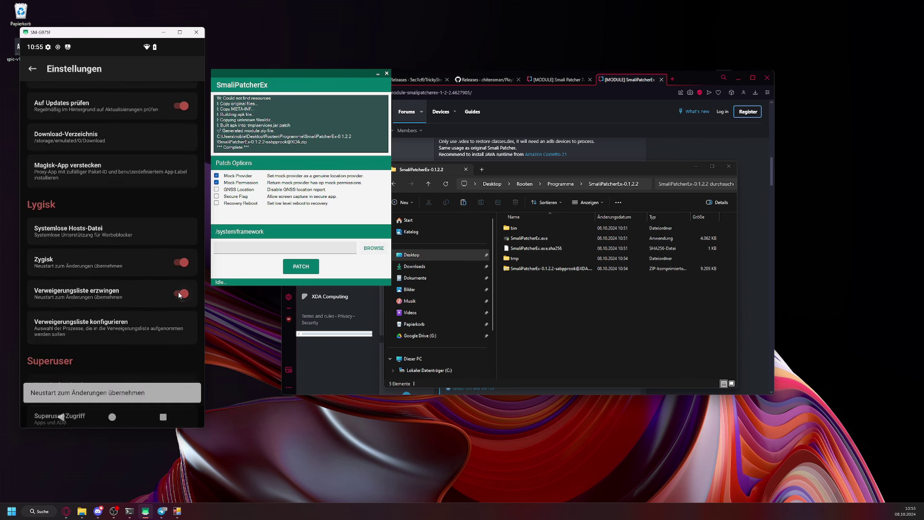
click(62, 417)
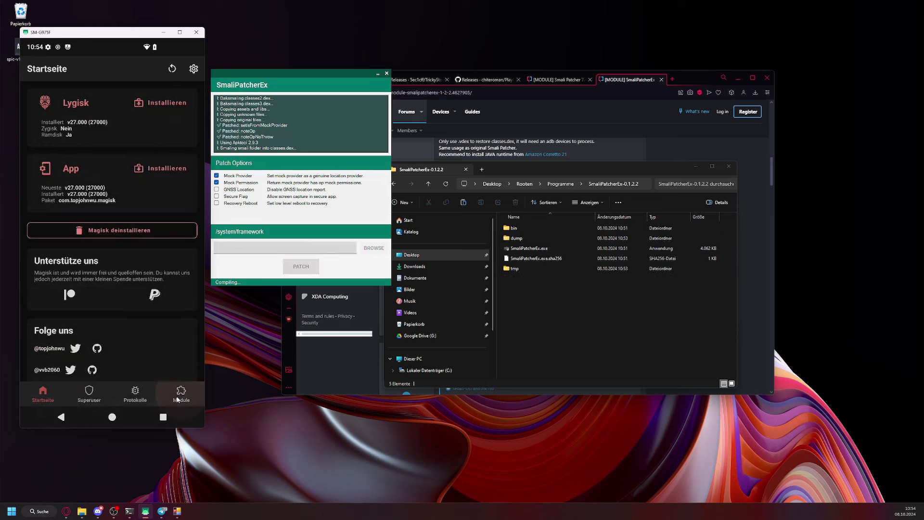
Install the Tricky-Store-v1.2.0-RC2 zip from the phone's Downloads folder as a Lygisk module
click(182, 394)
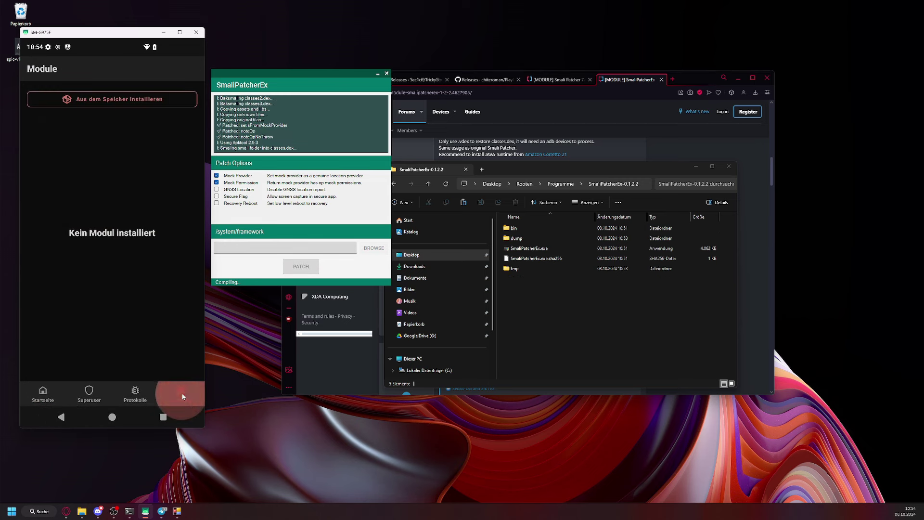
click(112, 102)
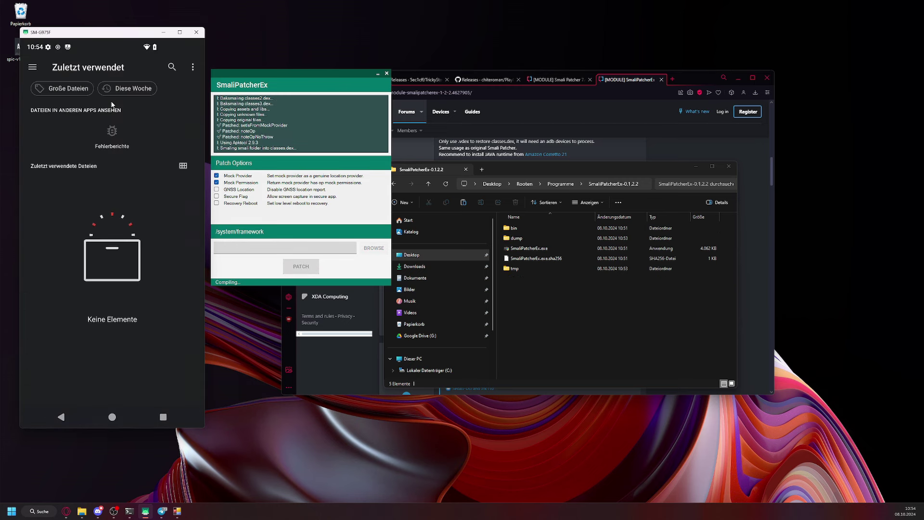
click(33, 67)
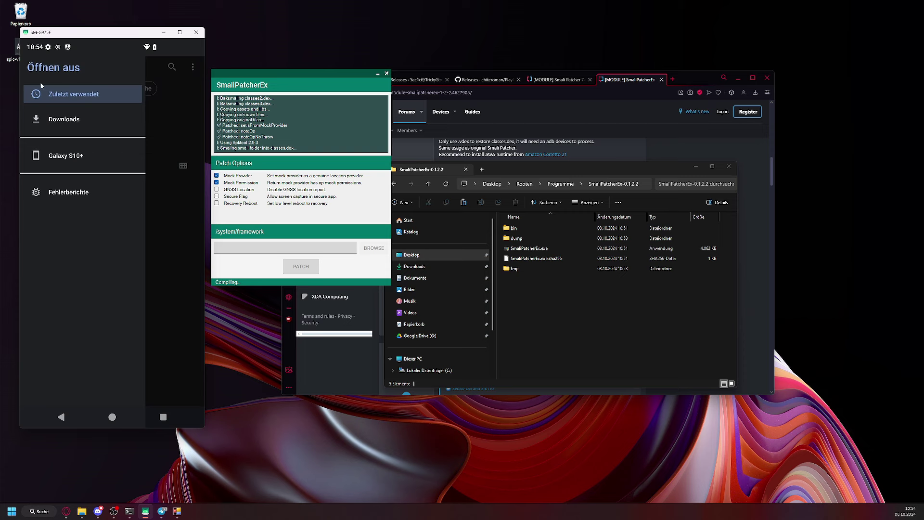
click(60, 122)
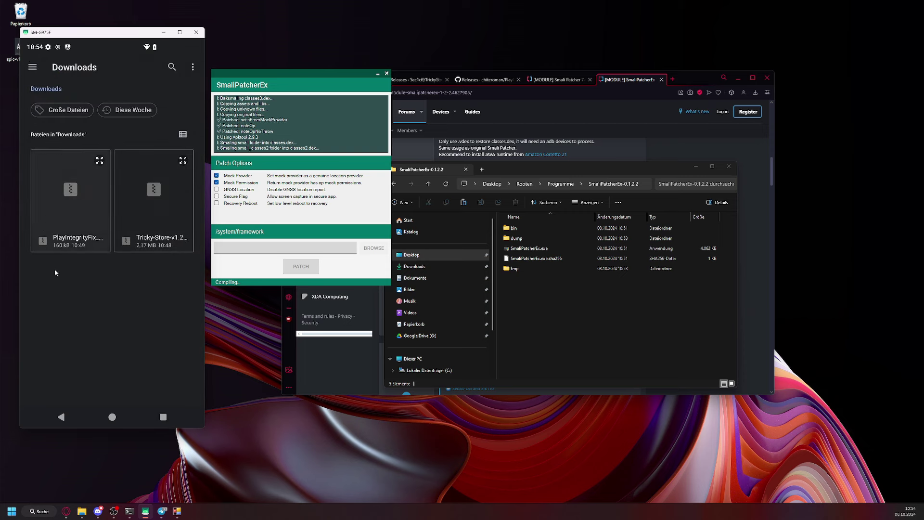
click(154, 202)
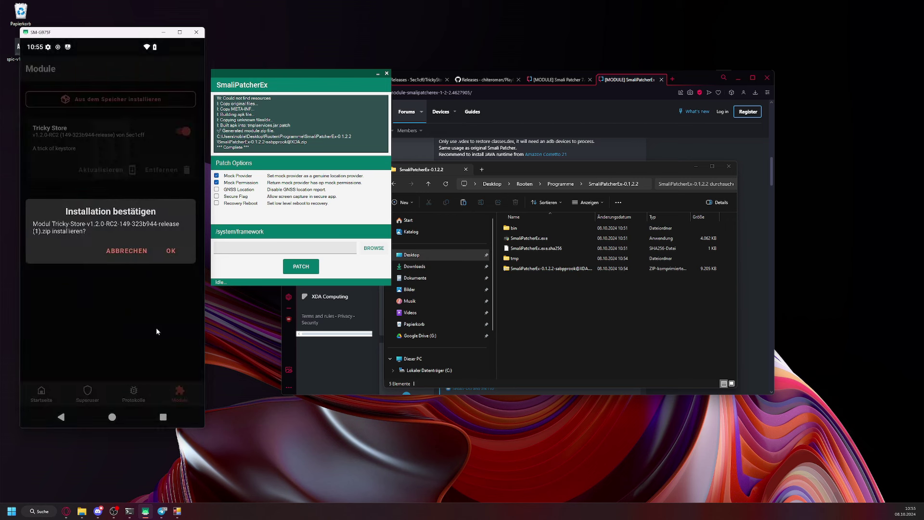
click(171, 251)
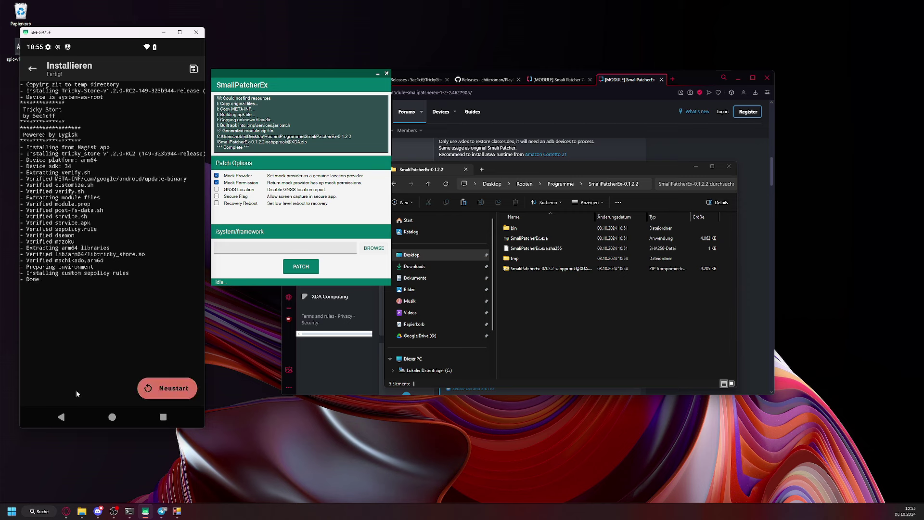
Install PlayIntegrityFix_v17.7.zip from Downloads as another module and return to the module list
click(65, 417)
click(83, 99)
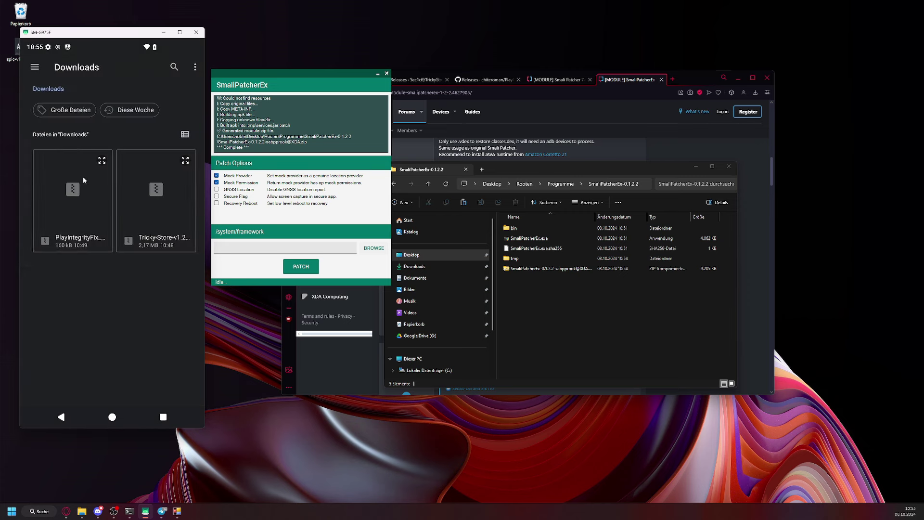
click(79, 212)
click(181, 249)
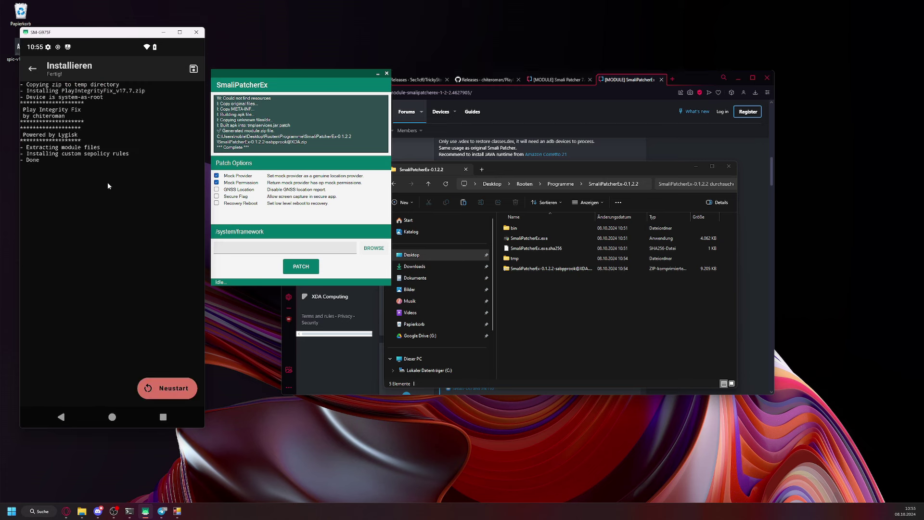
click(32, 69)
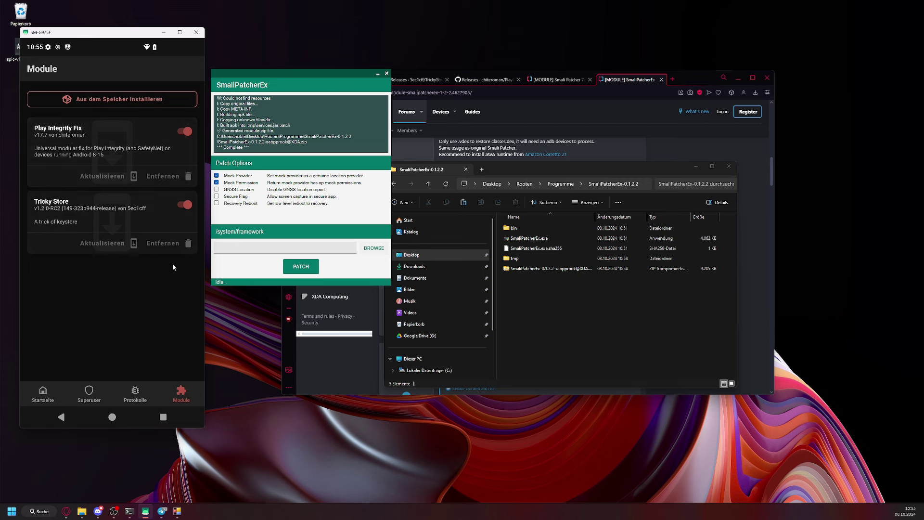
Transfer the generated SmaliPatcherEx-0.1.2.2 zip from its Explorer folder on the PC to the phone
click(249, 148)
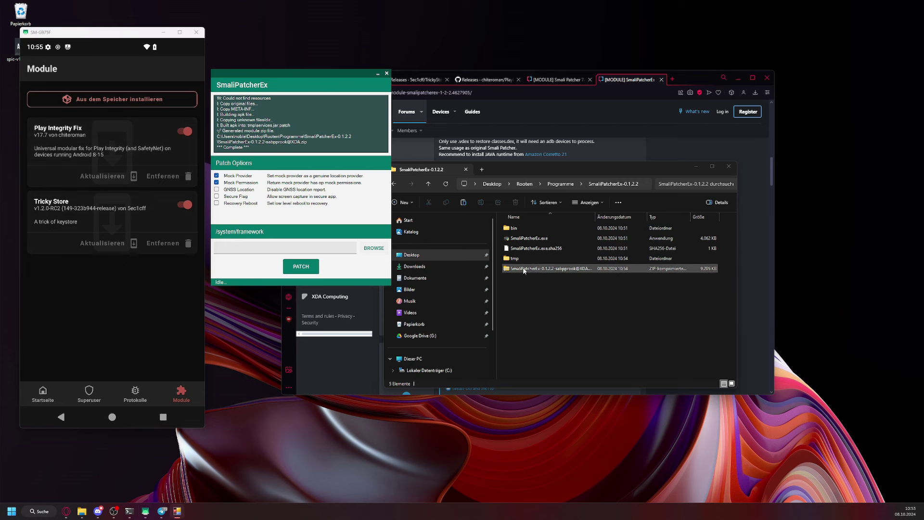
click(523, 270)
drag(132, 290, 129, 285)
Install the SmaliPatcherEx-0.1.2.2 zip from the phone's Downloads folder as a Lygisk module
click(77, 99)
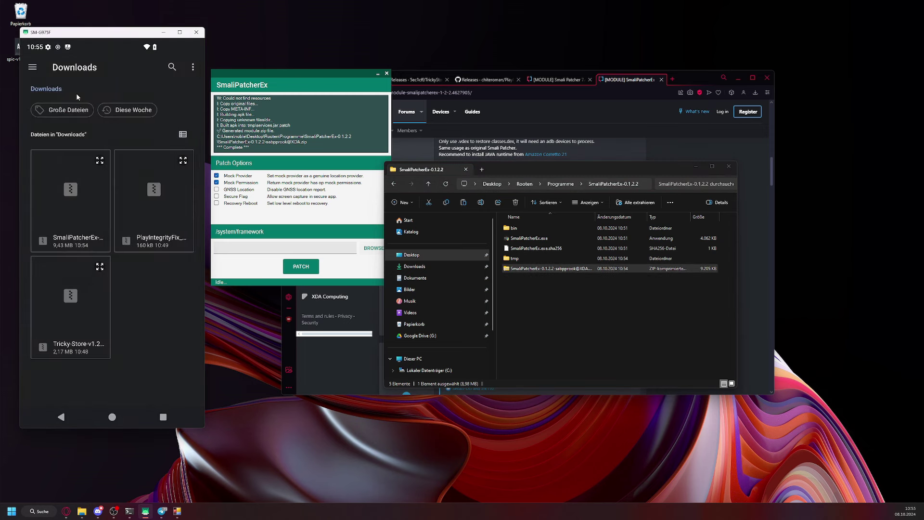
click(75, 206)
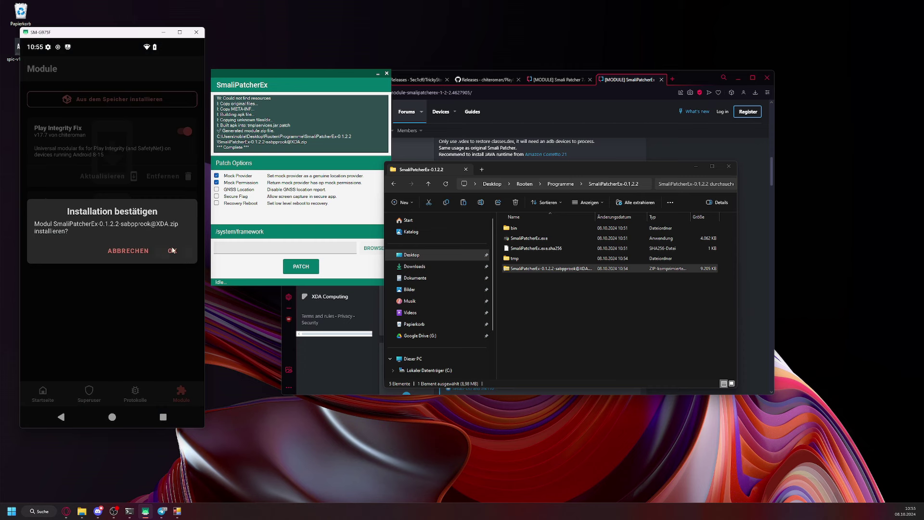
click(172, 250)
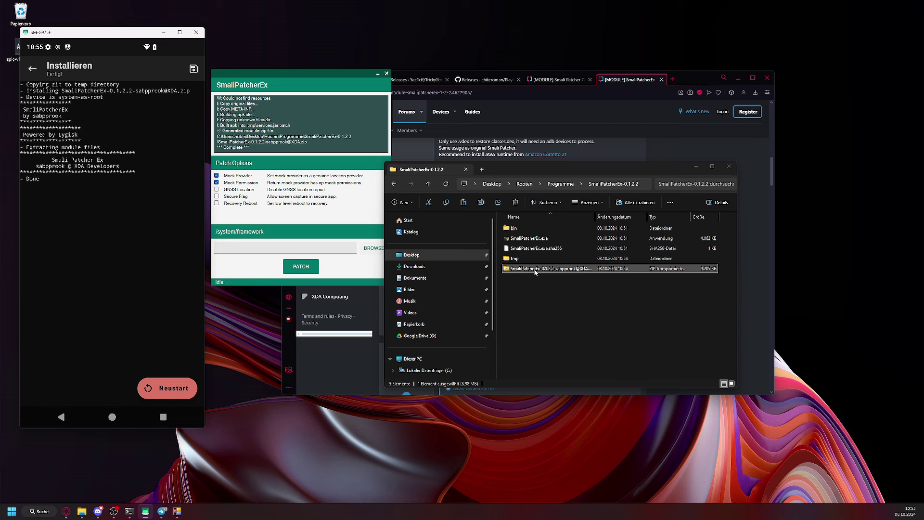
Review the SmaliPatcherEx window and the open Smali Patcher, PlayIntegrityFix and TrickyStore pages in the browser
click(224, 185)
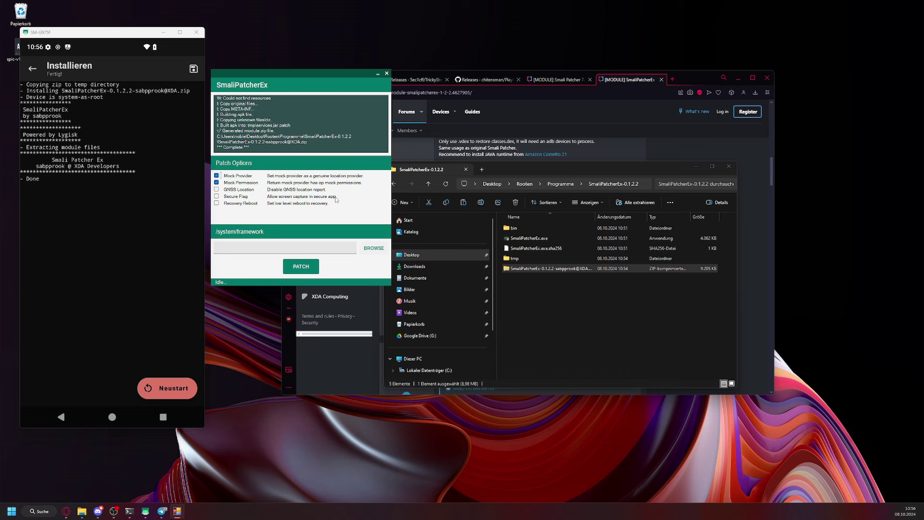
click(546, 83)
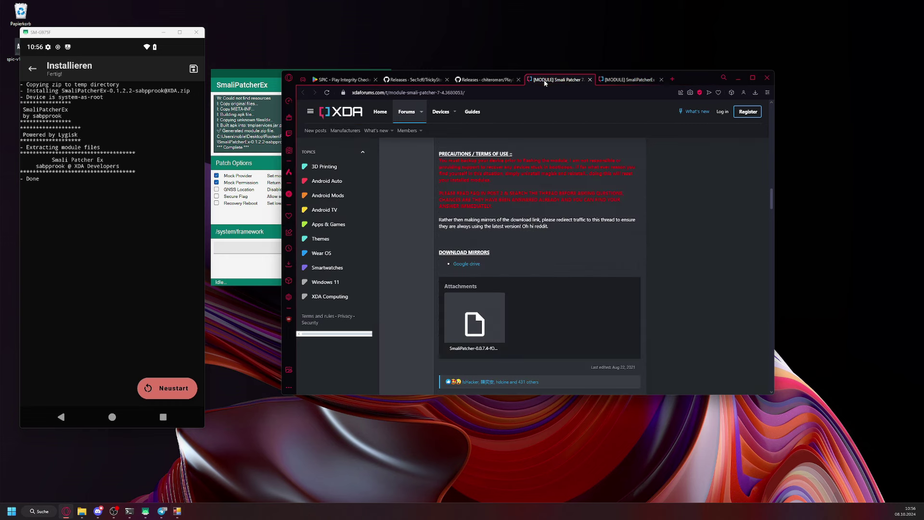
click(483, 80)
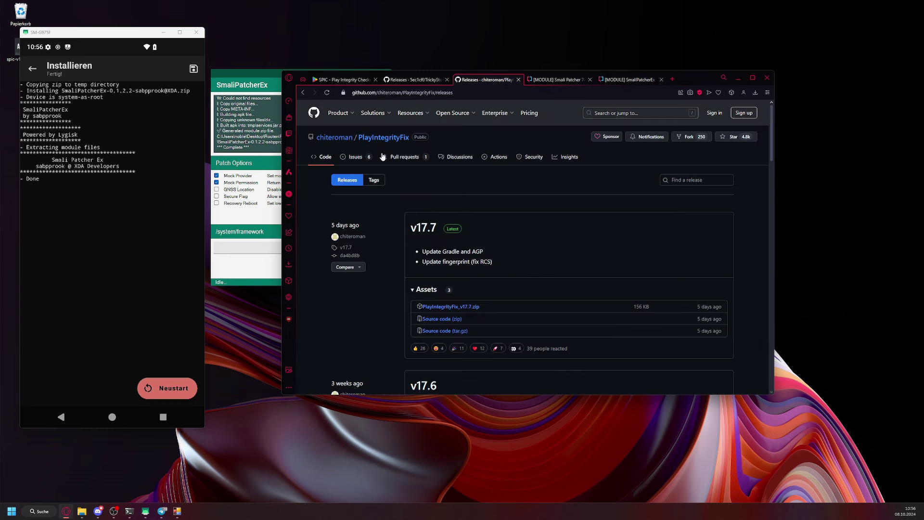
click(408, 83)
Open the Simple Play Integrity Checker app on the phone to view its earlier integrity verdict
click(112, 417)
click(113, 384)
click(187, 216)
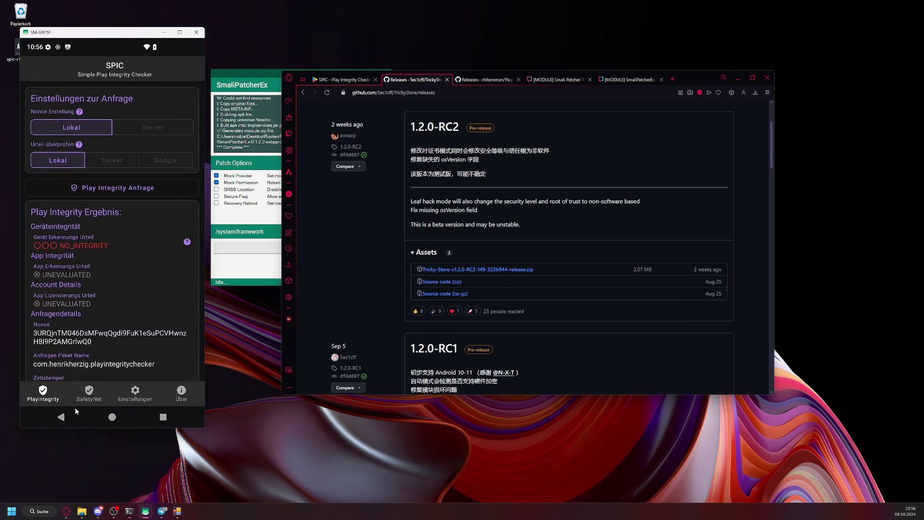
Switch back to Lygisk's Installieren screen on the phone and restart the device
click(163, 417)
scroll(124, 238, up, 1)
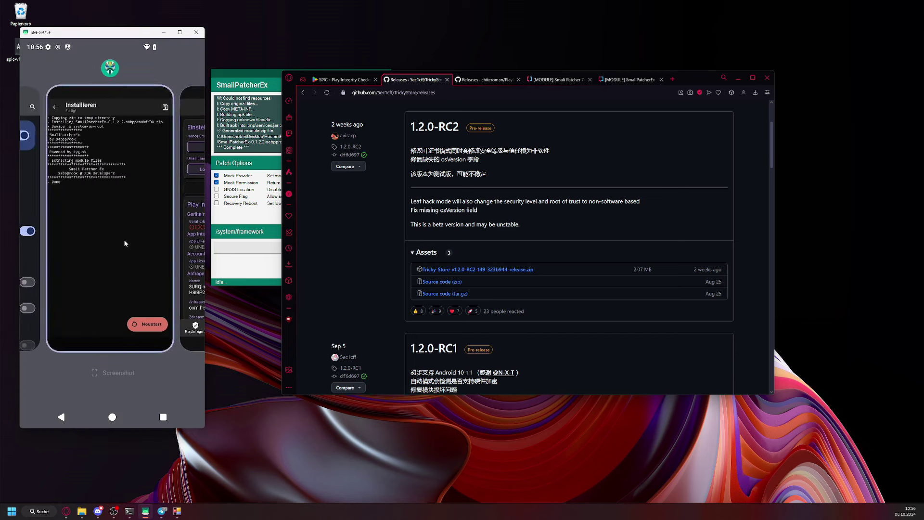
click(123, 239)
click(177, 390)
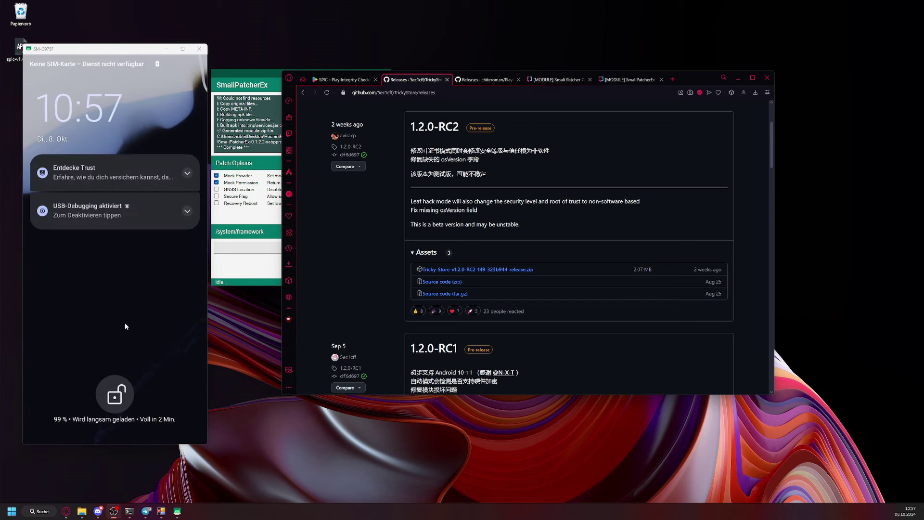
Unlock the restarted phone and run the Play Integrity and SafetyNet Attestation requests in Simple Play Integrity Checker
drag(126, 326, 115, 247)
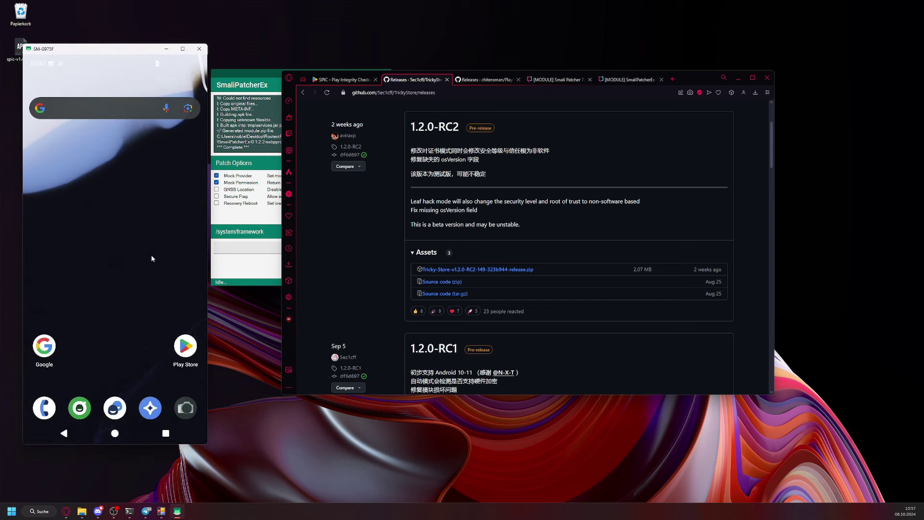
scroll(88, 333, down, 2)
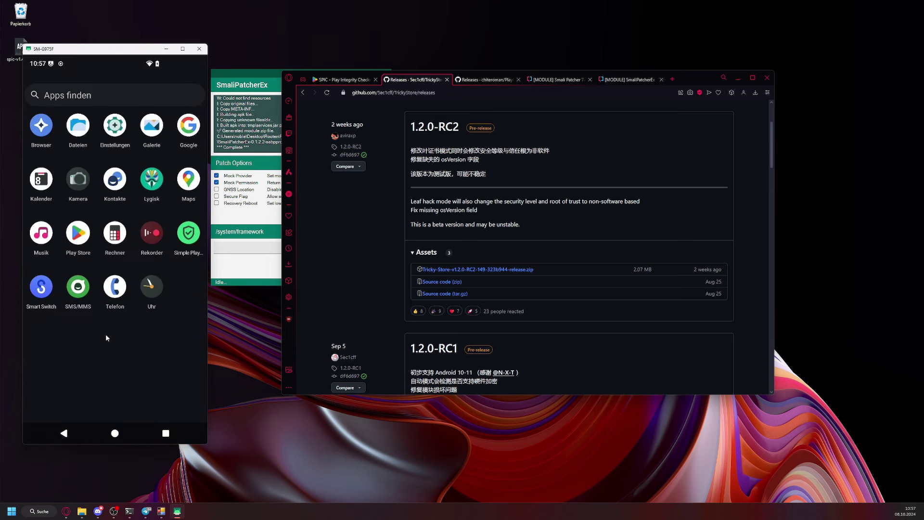
click(189, 232)
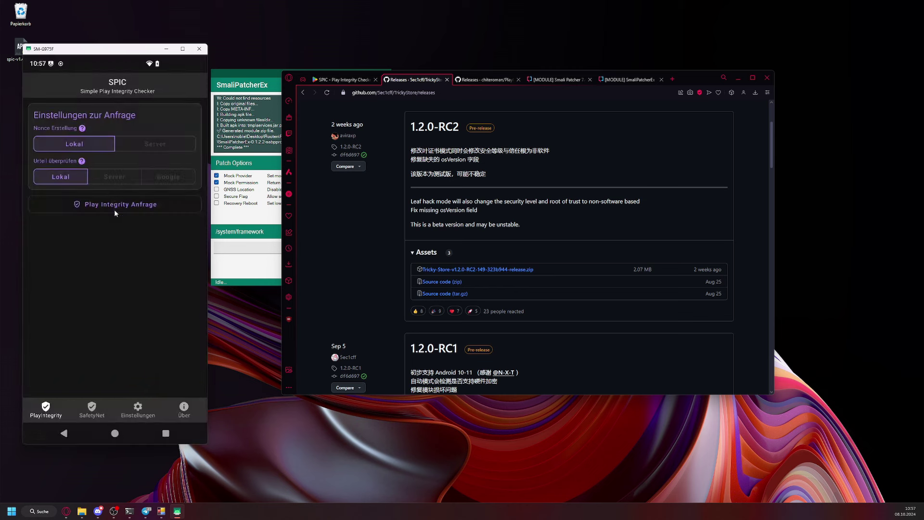
click(106, 206)
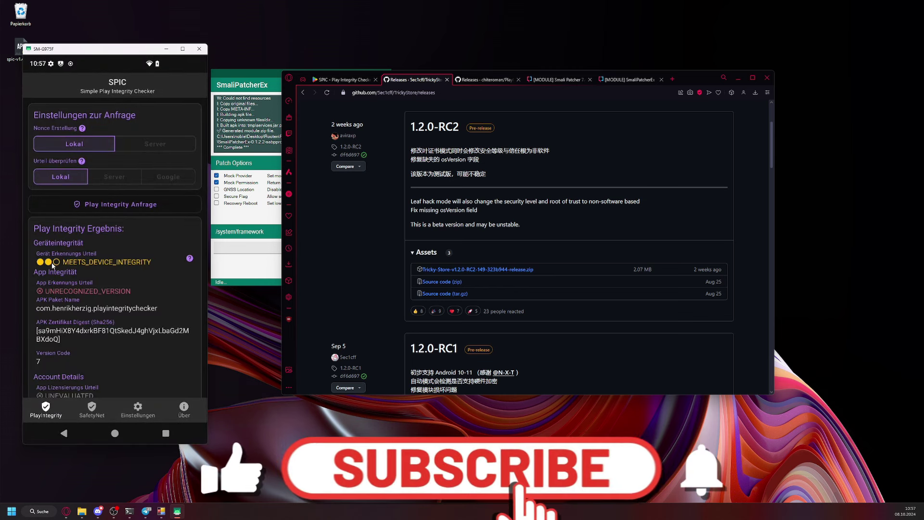
click(92, 408)
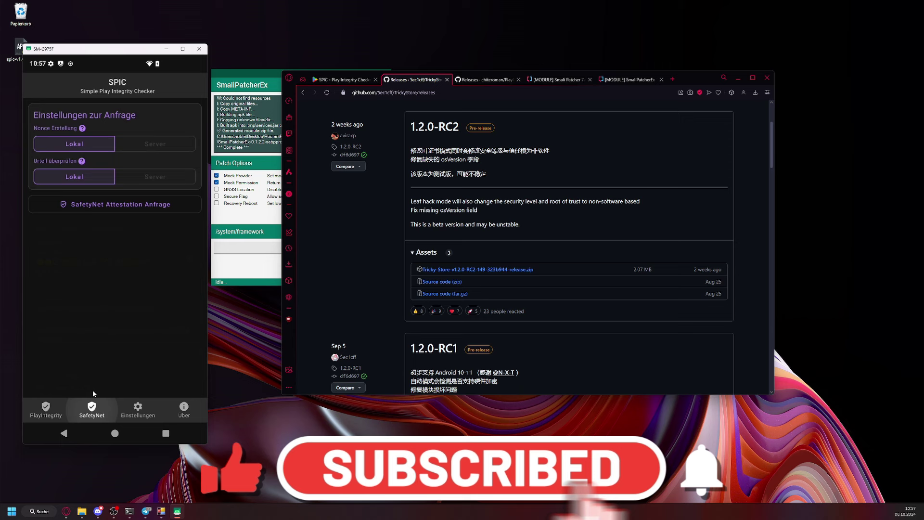
click(91, 209)
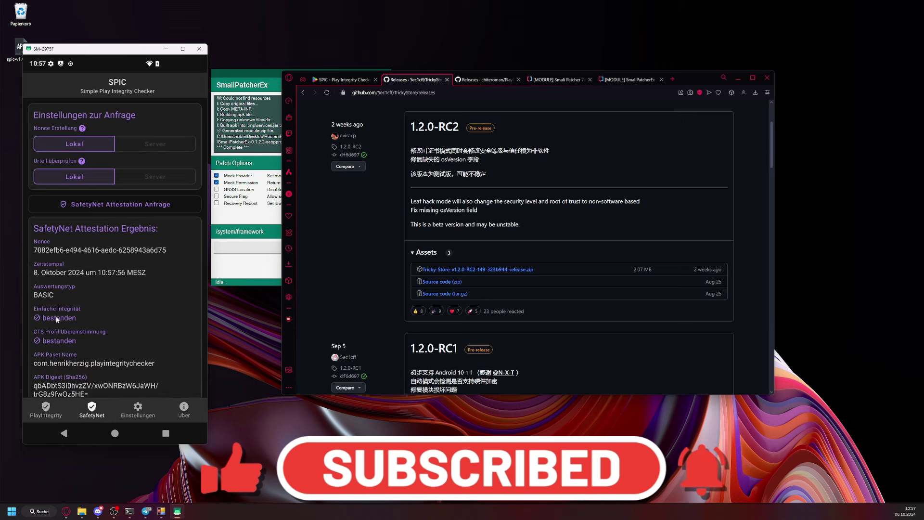
Open Lygisk from the app drawer and review its installed modules and the status on its start page
click(116, 435)
drag(131, 287, 145, 193)
drag(97, 49, 111, 33)
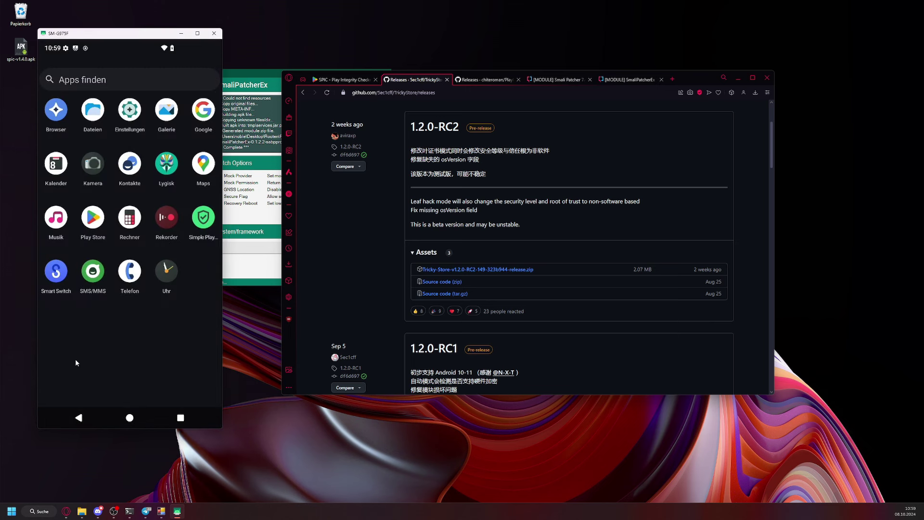
click(159, 171)
click(196, 394)
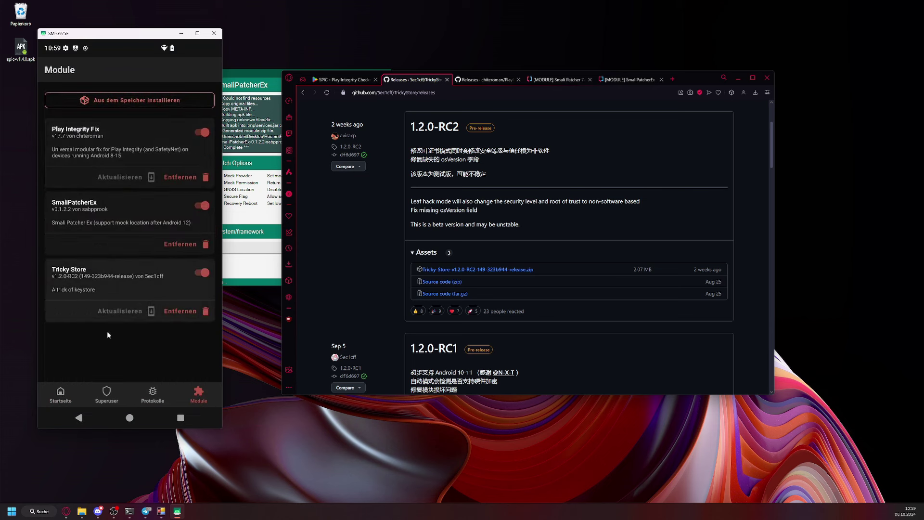
click(63, 392)
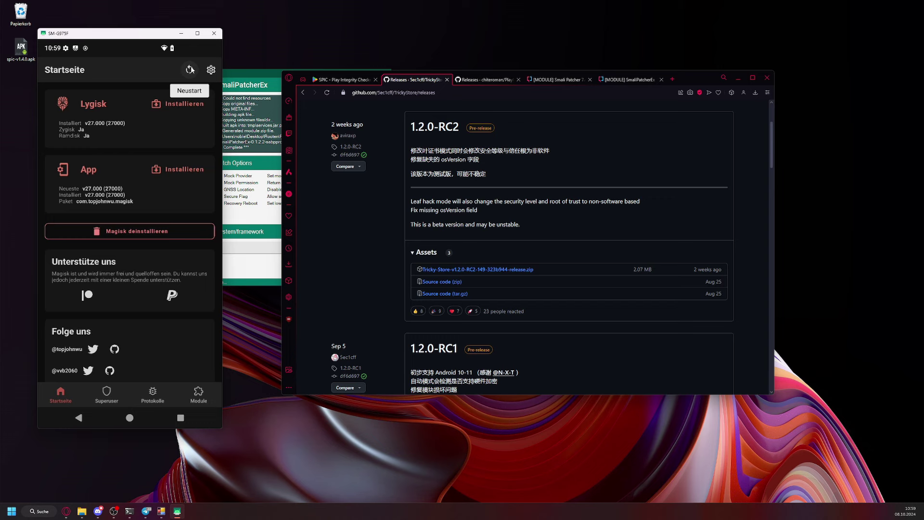
Reopen Simple Play Integrity Checker and review its SafetyNet and PlayIntegrity results
click(130, 419)
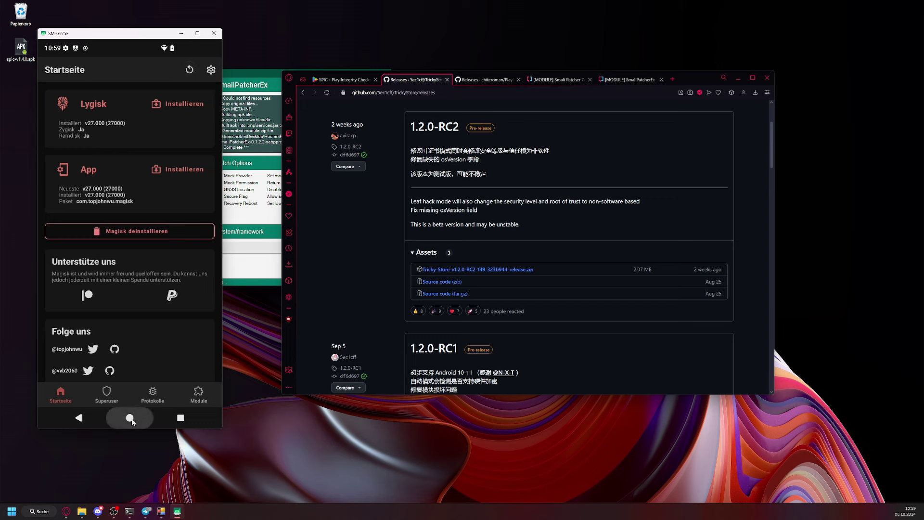
drag(155, 276, 192, 230)
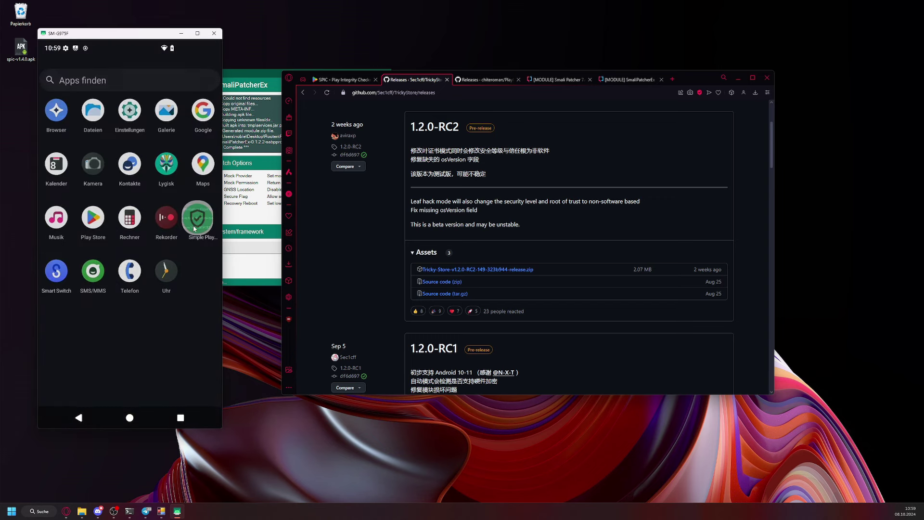
click(192, 225)
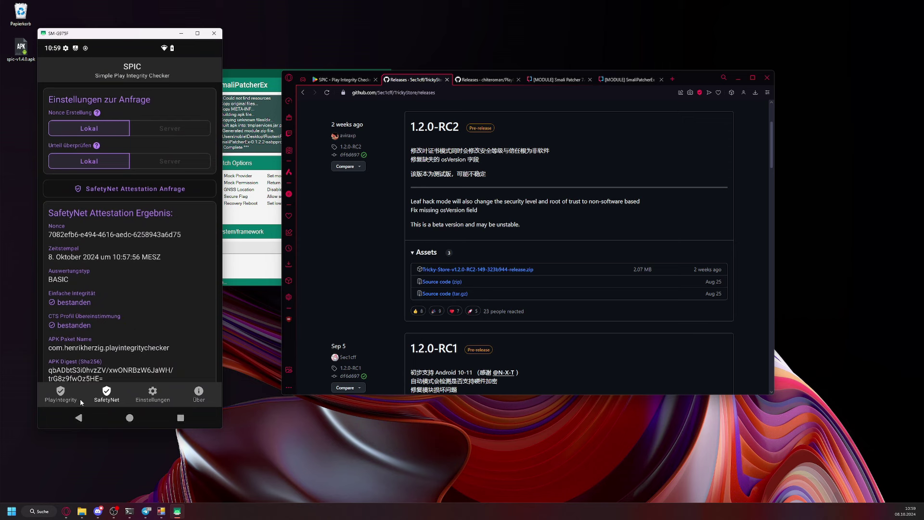
click(63, 399)
Open Lygisk from the app drawer, go to its Einstellungen, and open Verweigerungsliste konfigurieren
click(130, 417)
drag(160, 282, 131, 189)
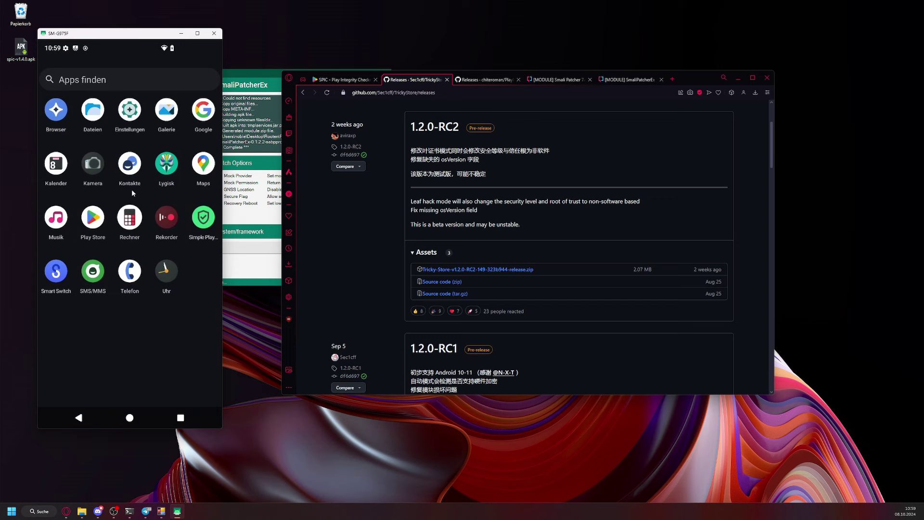
click(161, 169)
click(210, 68)
scroll(133, 207, down, 5)
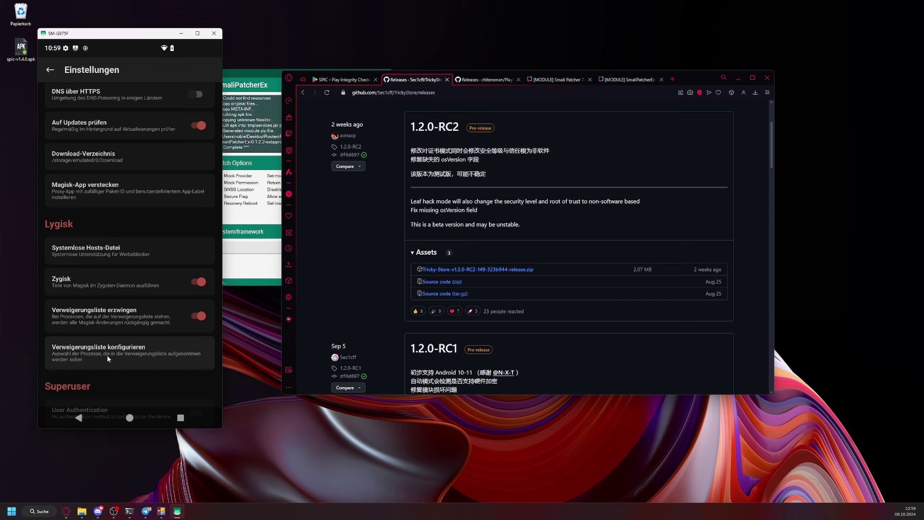
click(107, 354)
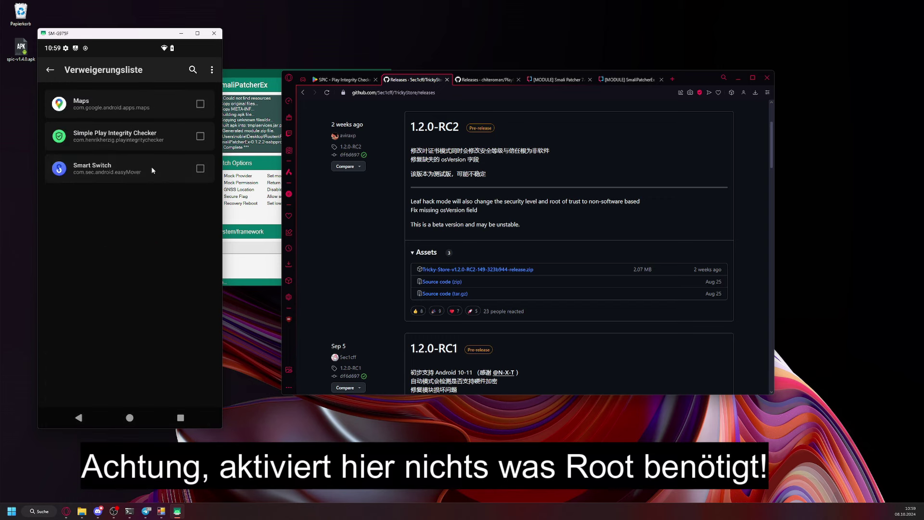
Expand the Maps entry in the Verweigerungsliste to review its processes and enable Maps on the list
click(108, 109)
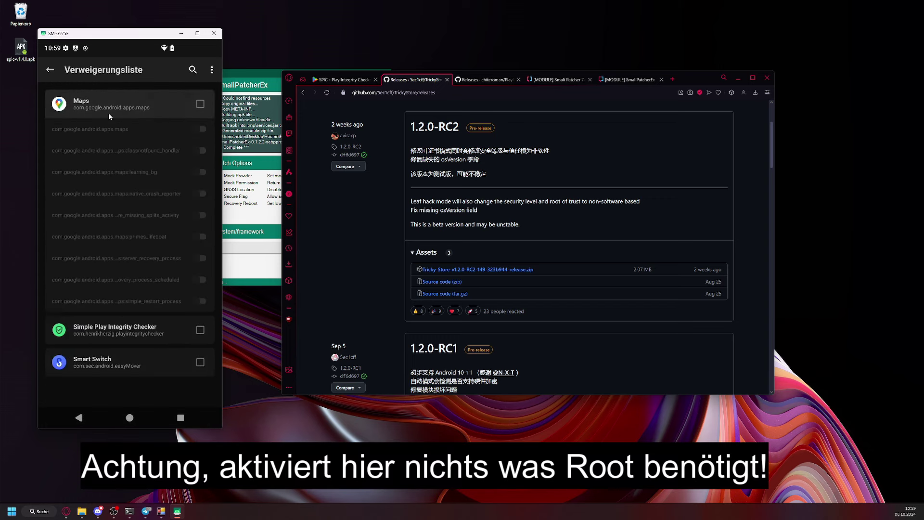
click(197, 107)
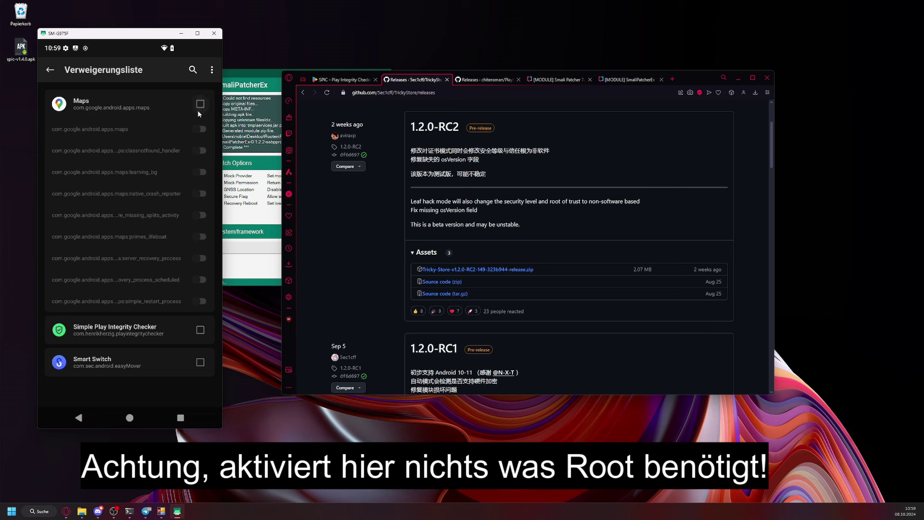
click(197, 107)
click(157, 100)
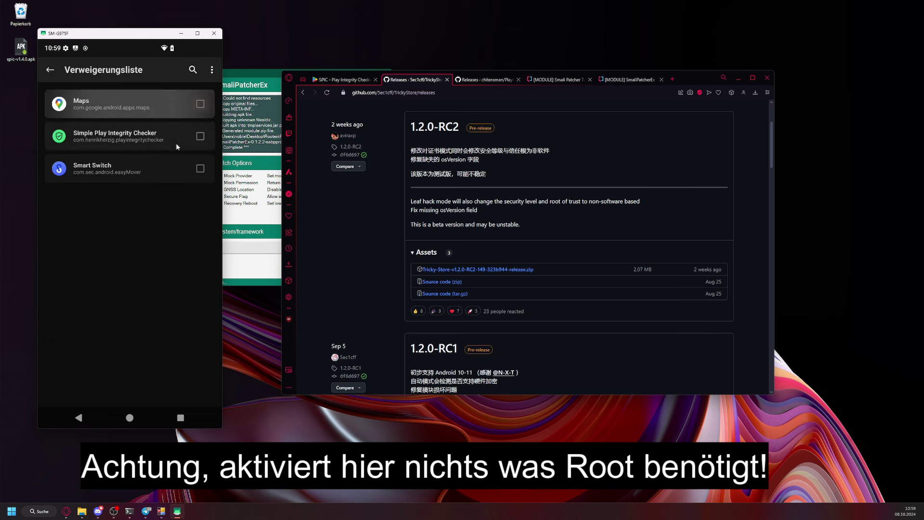
click(200, 103)
click(65, 106)
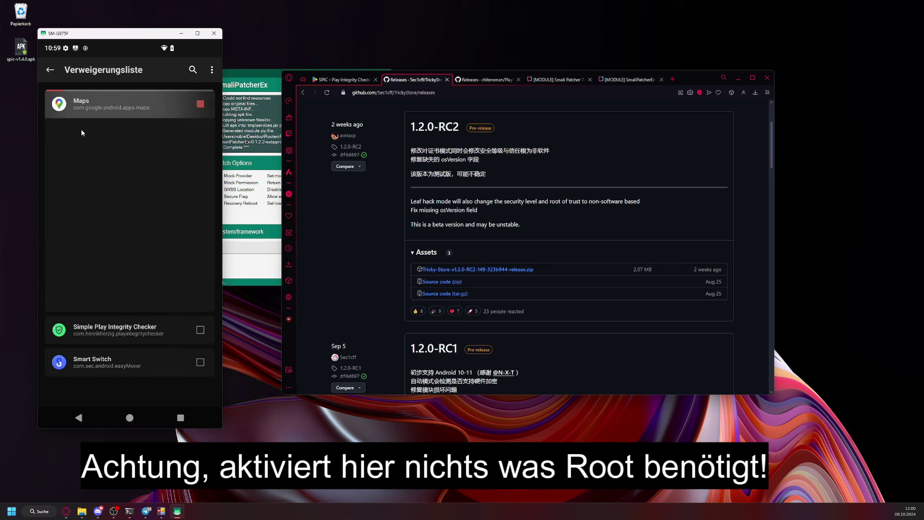
click(128, 109)
click(172, 102)
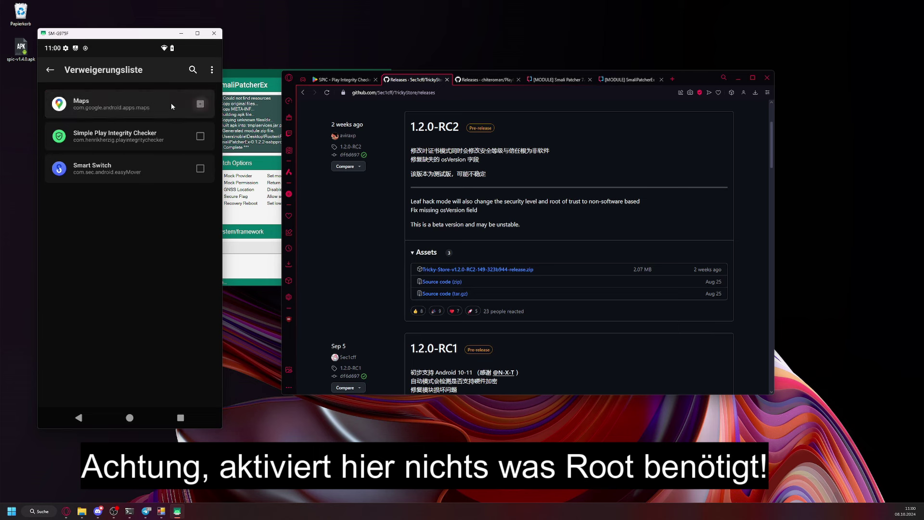
click(170, 100)
click(200, 104)
click(201, 104)
click(172, 103)
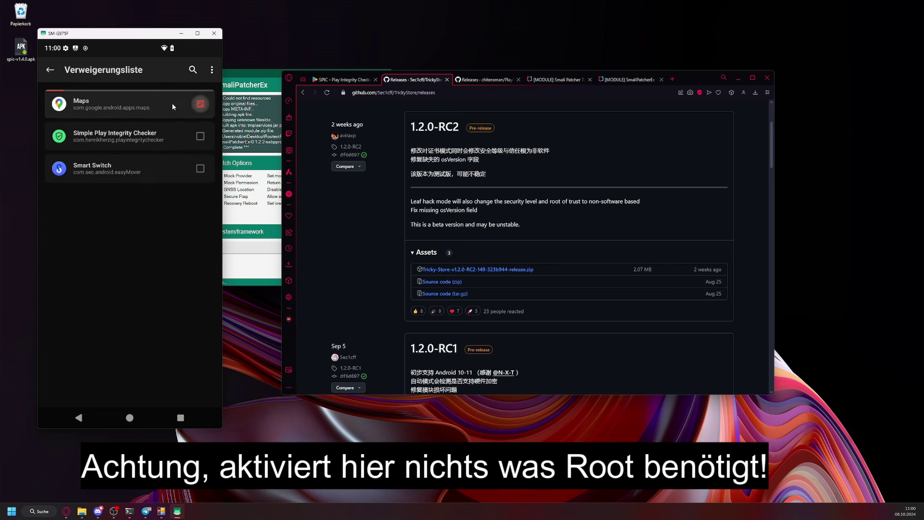